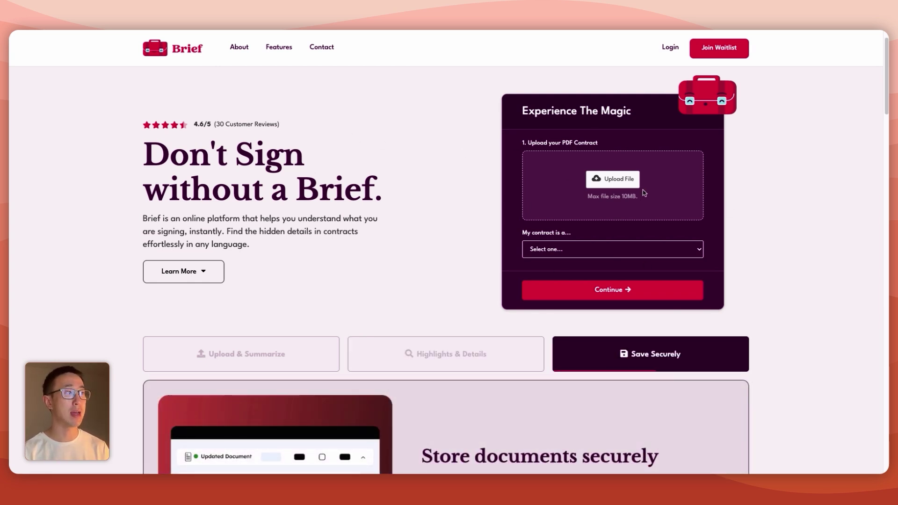
Step: Check the contract choices, step Continue, Back, Continue, then autofill name and email from a saved contact
click(611, 250)
click(776, 242)
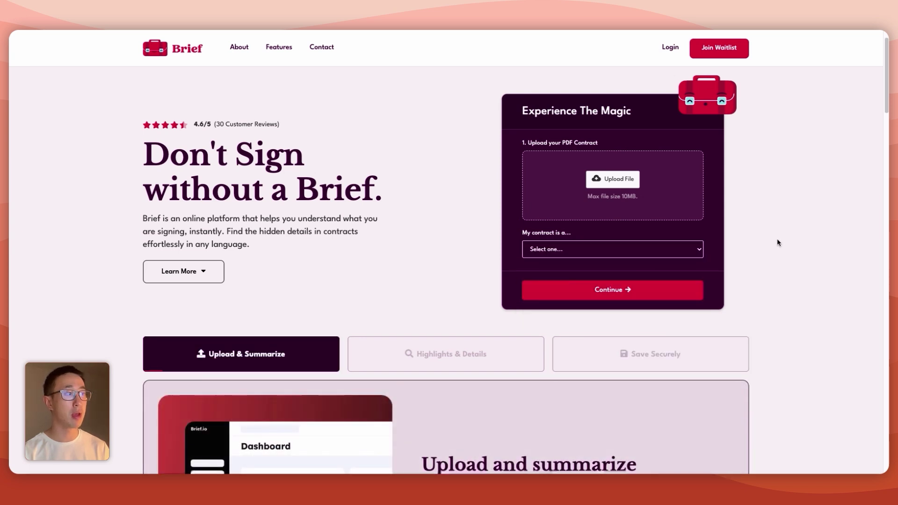
click(644, 289)
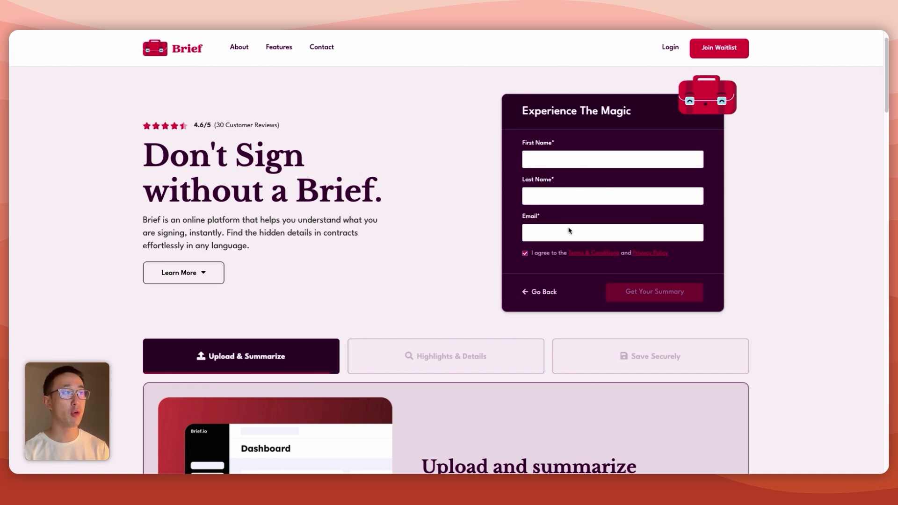
click(551, 293)
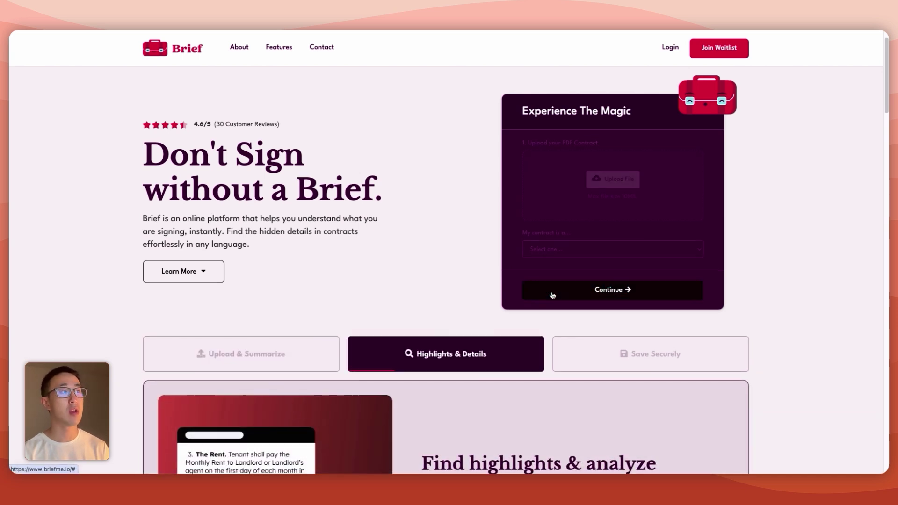
click(552, 294)
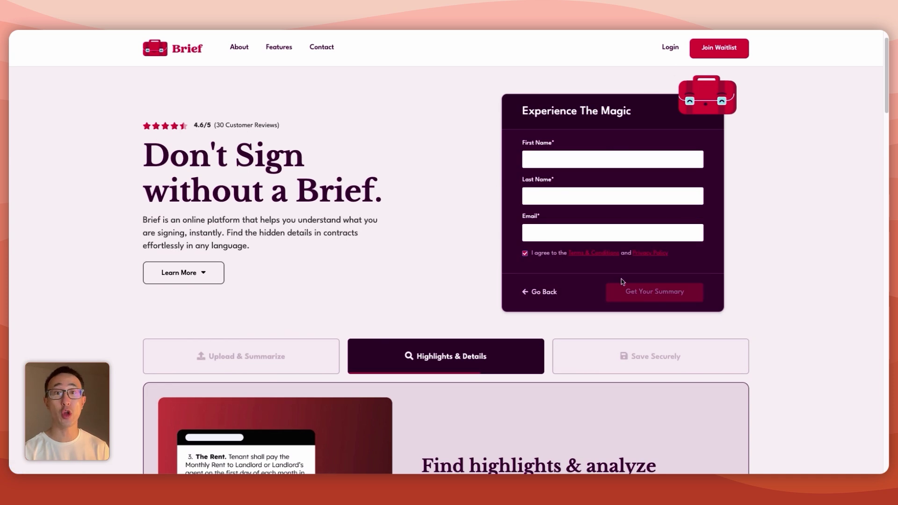
click(575, 163)
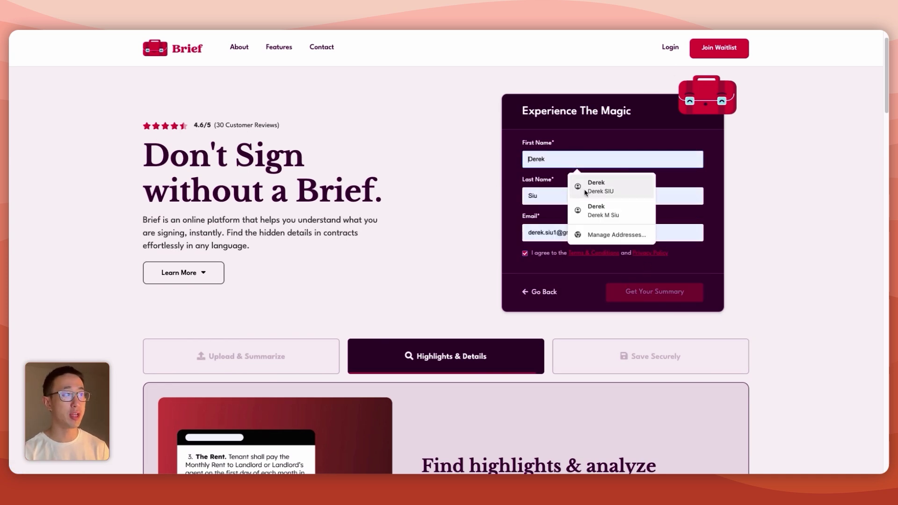
click(625, 206)
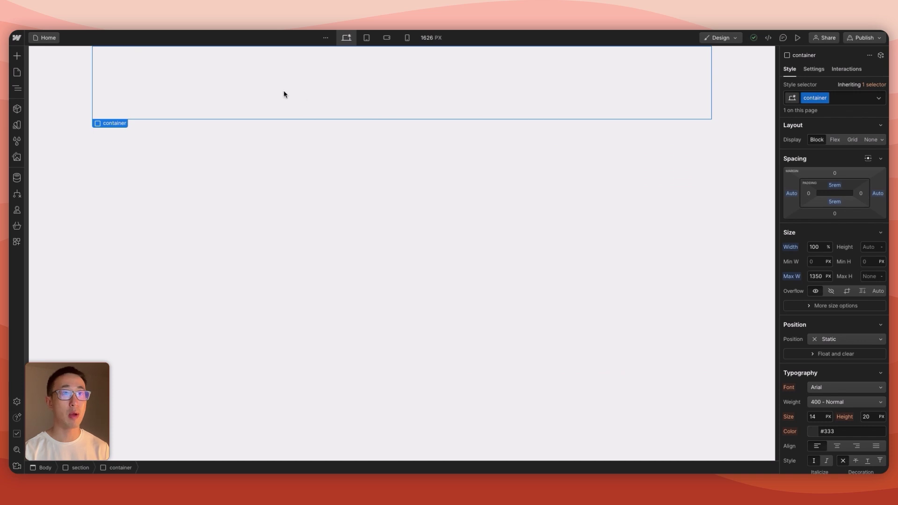
Step: Insert a Form Block with Name, Email Address and Submit into the empty container
click(17, 58)
scroll(72, 201, down, 2)
scroll(73, 201, down, 3)
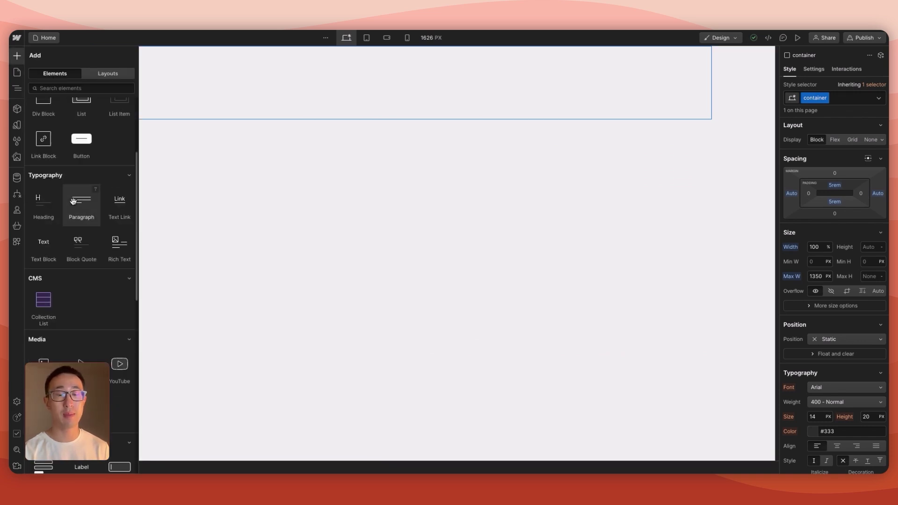
scroll(72, 201, down, 3)
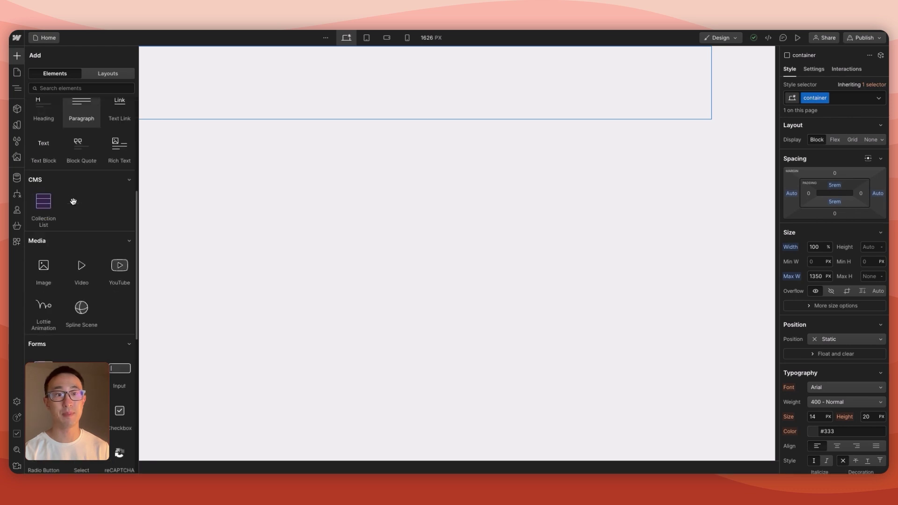
click(47, 303)
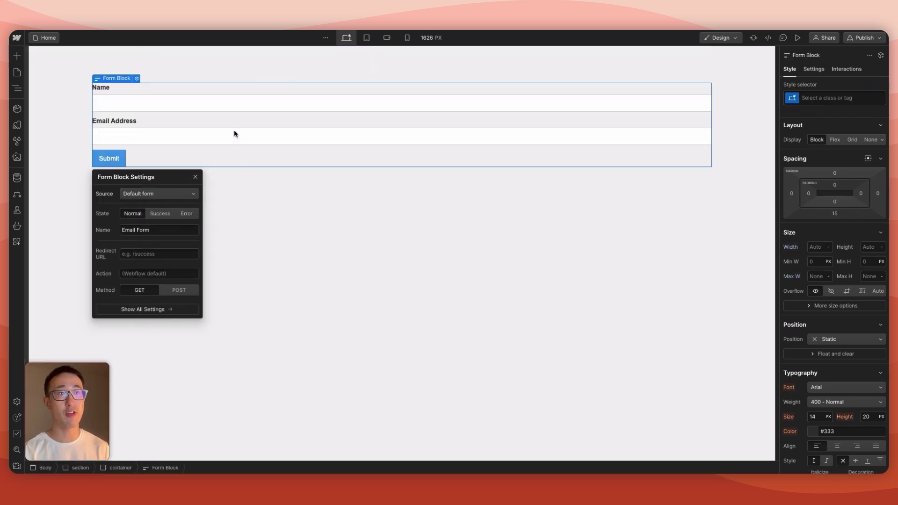
mouse_move(126, 83)
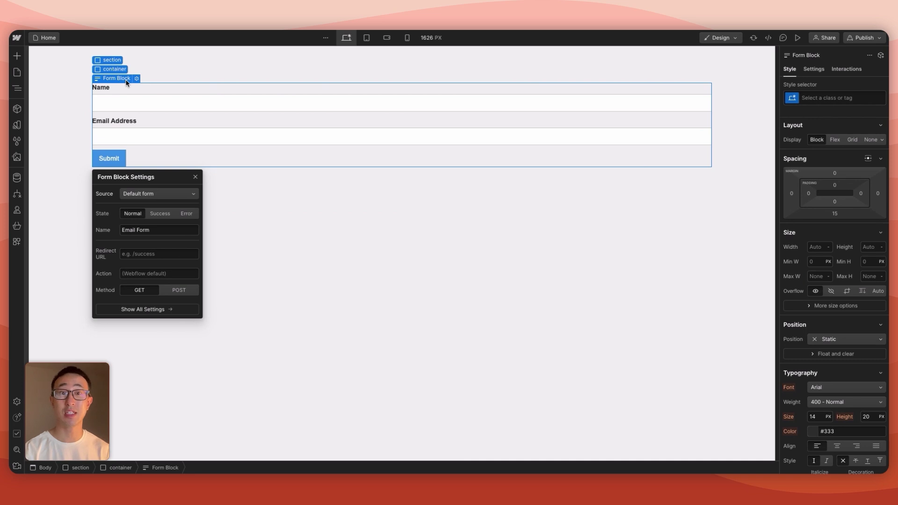
Step: Open the Navigator, pin it beside the canvas, and narrow its panel
click(20, 90)
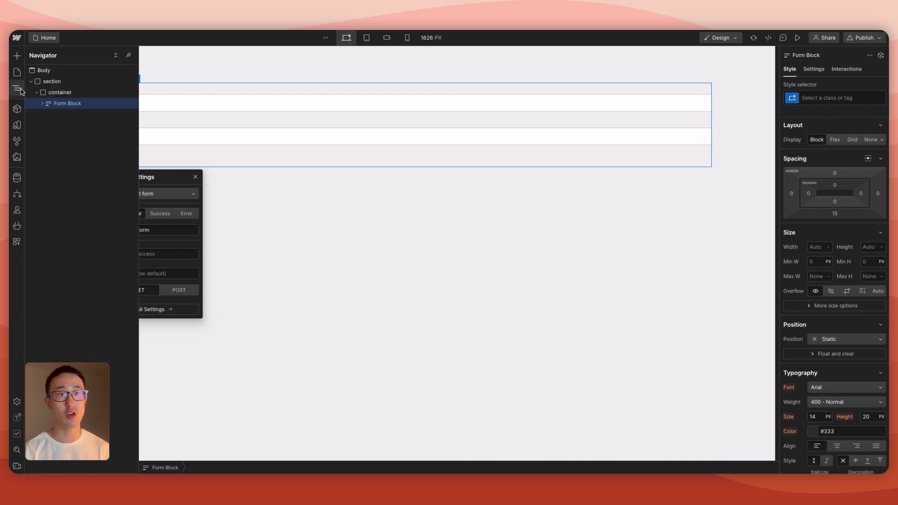
click(129, 55)
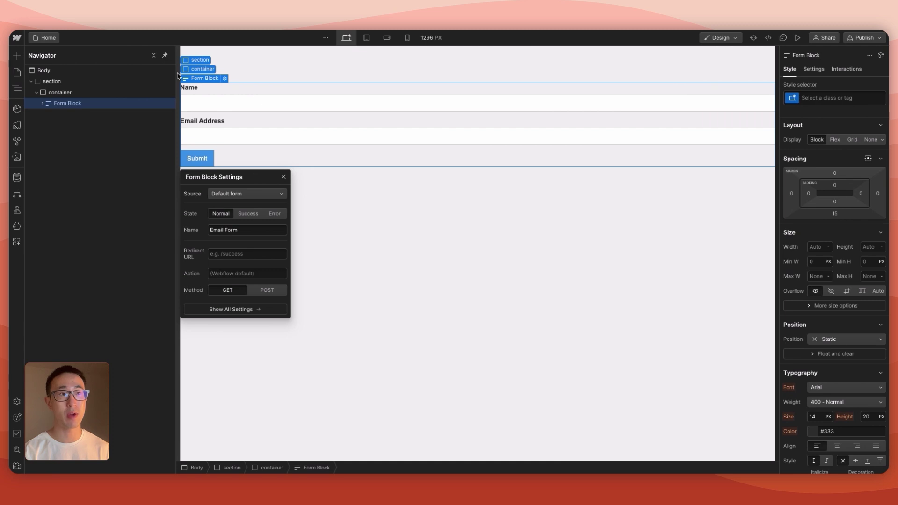
drag(177, 76, 159, 78)
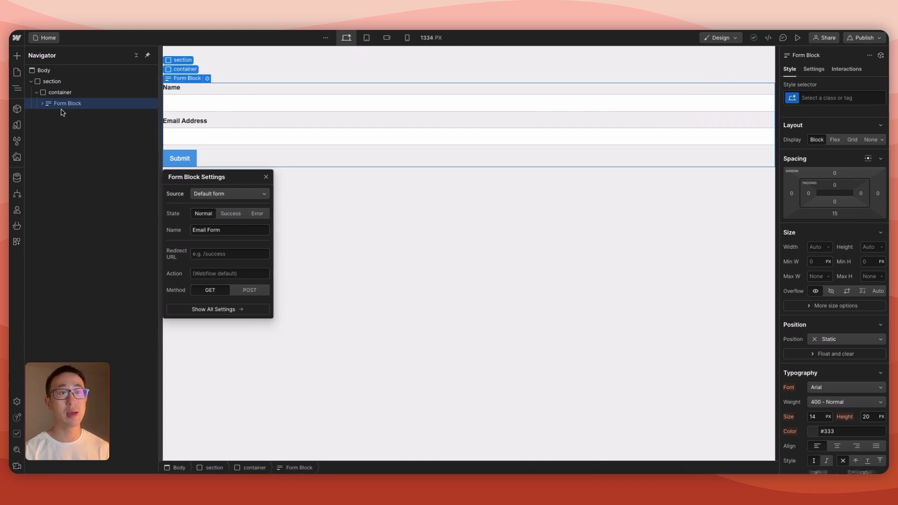
Step: Expand Form Block and inspect its Form, Success Message and Error Message elements
click(43, 103)
click(266, 176)
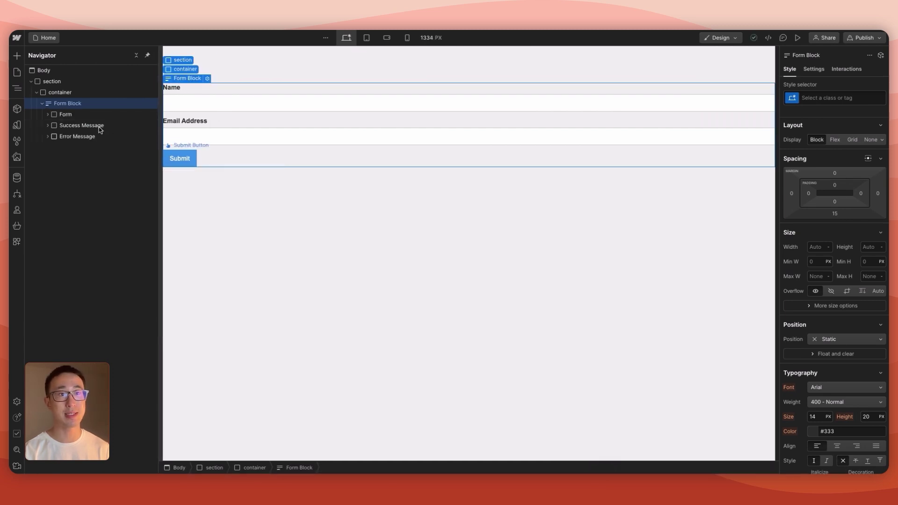
click(65, 114)
click(93, 128)
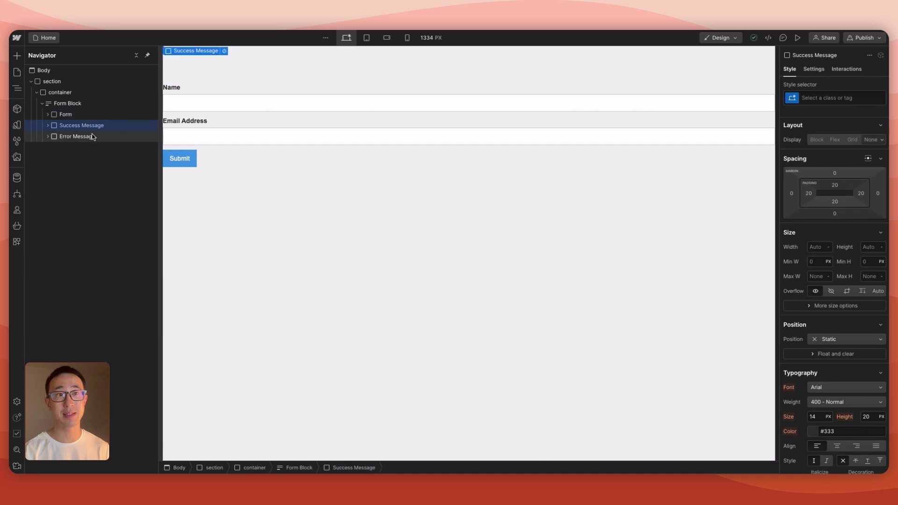
click(92, 136)
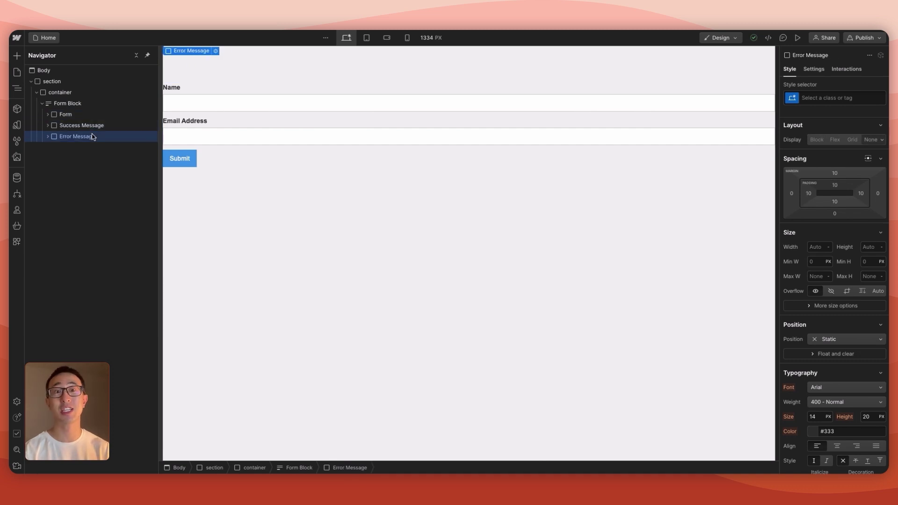
click(83, 115)
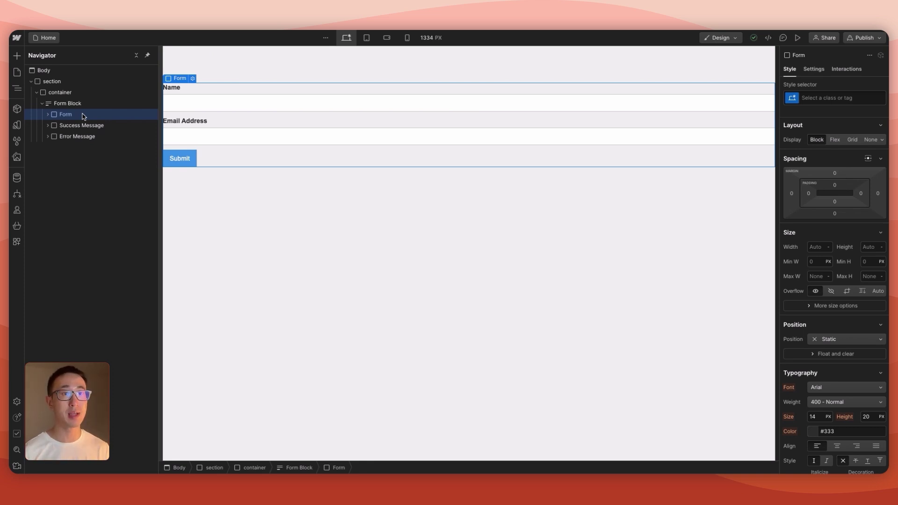
click(88, 127)
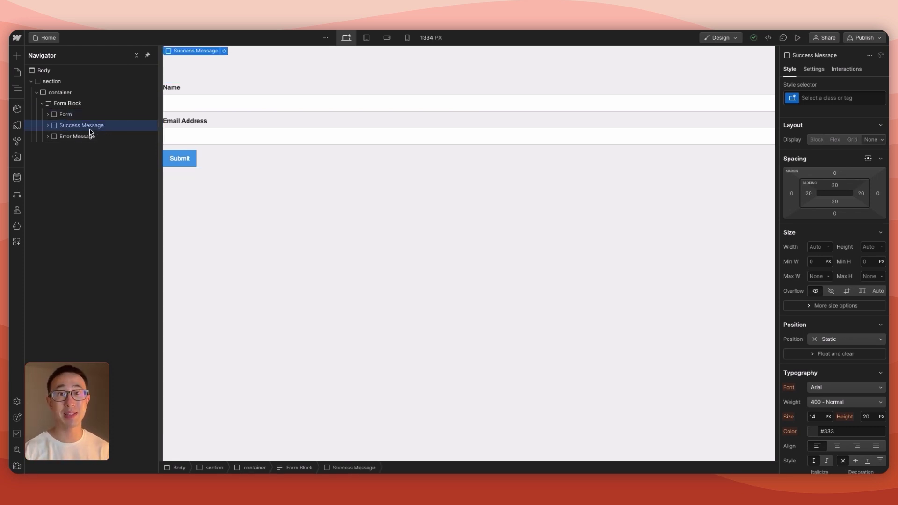
click(86, 142)
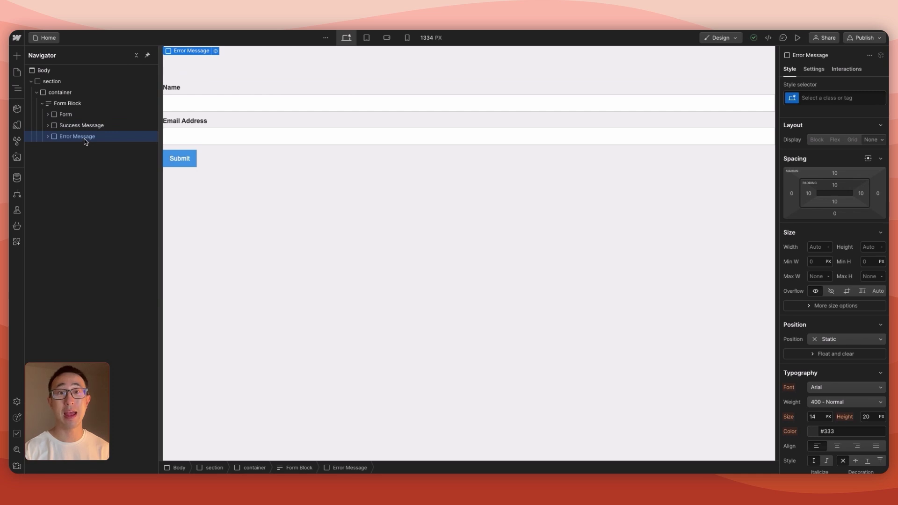
click(82, 104)
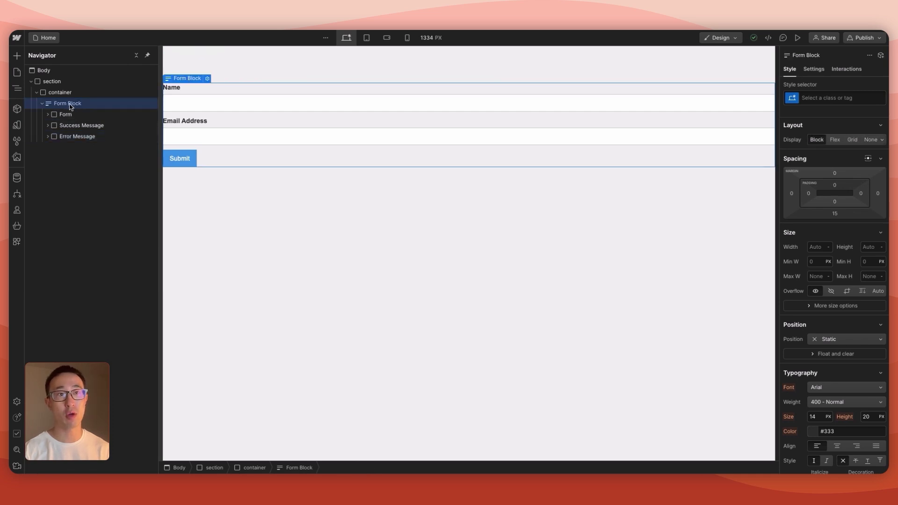
Step: Preview the Form Block's Success and Error states, then return to the normal Form
click(814, 69)
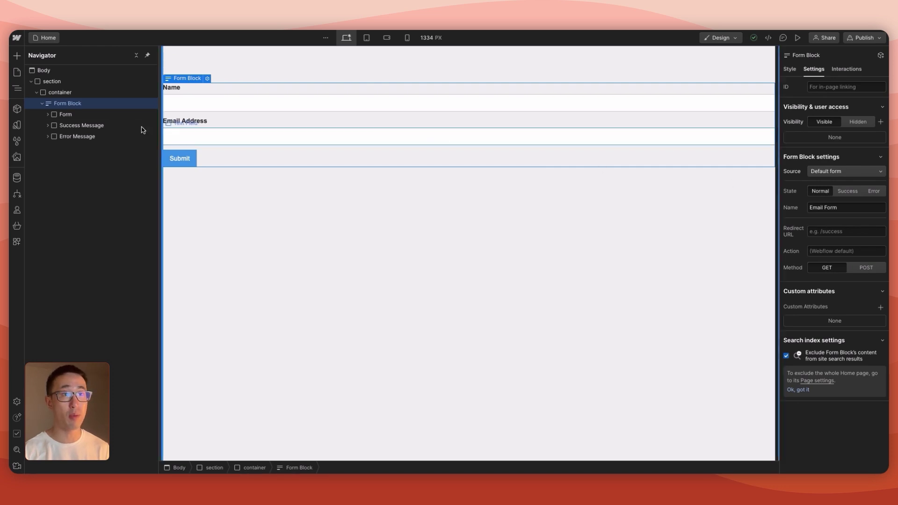
click(846, 191)
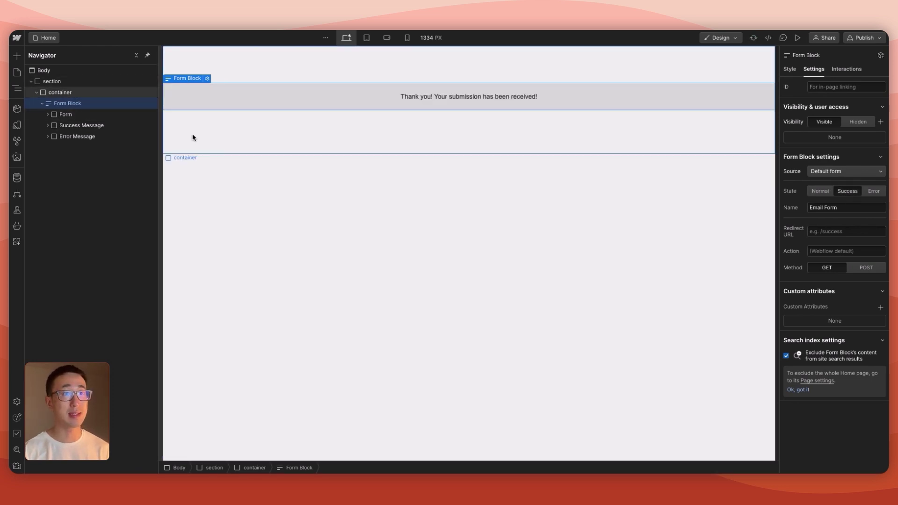
click(874, 191)
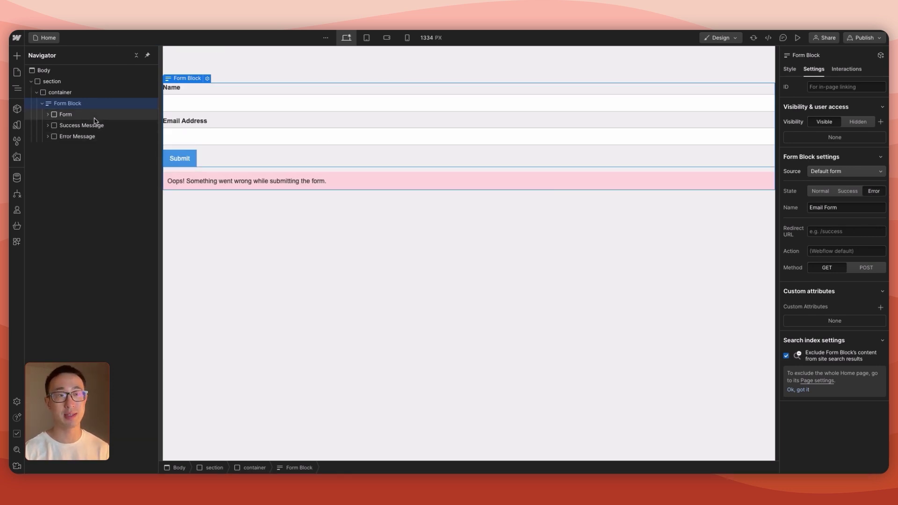
click(59, 115)
Step: Inspect the Form's parts: the Name text field, Submit button and Name label
click(48, 115)
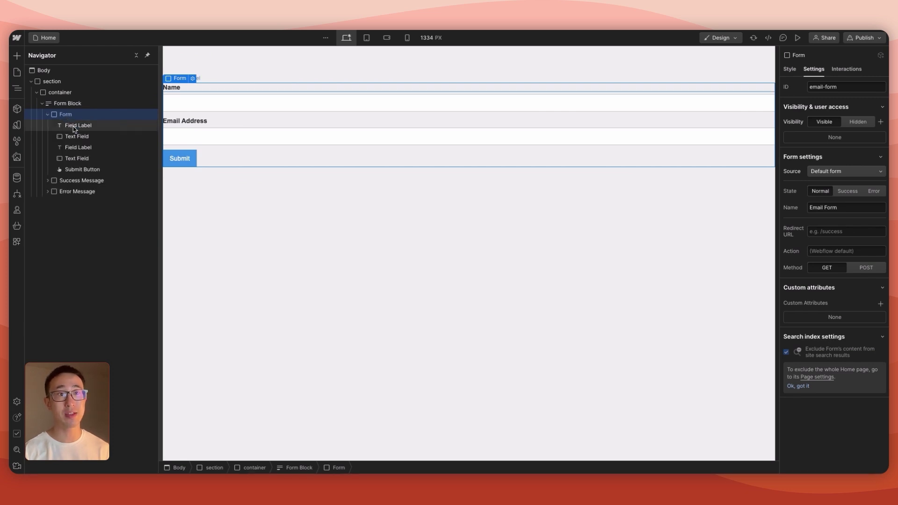
key(z)
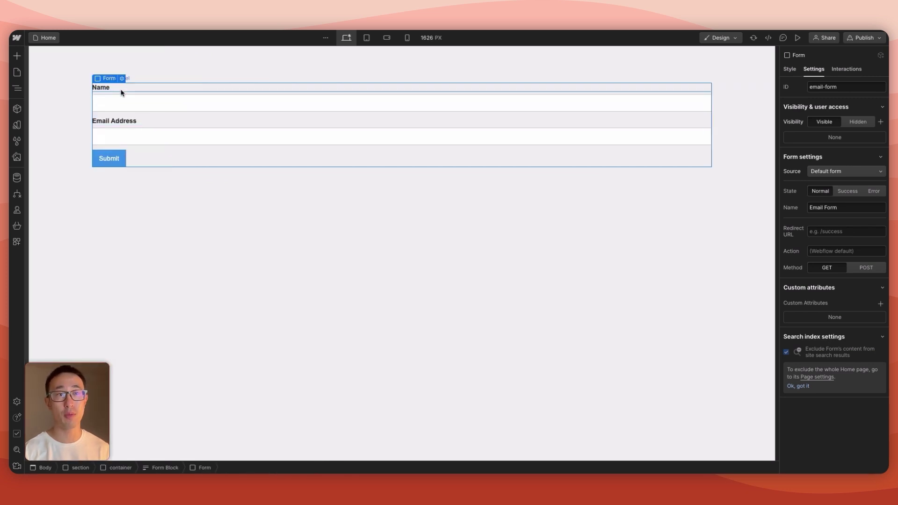
click(125, 100)
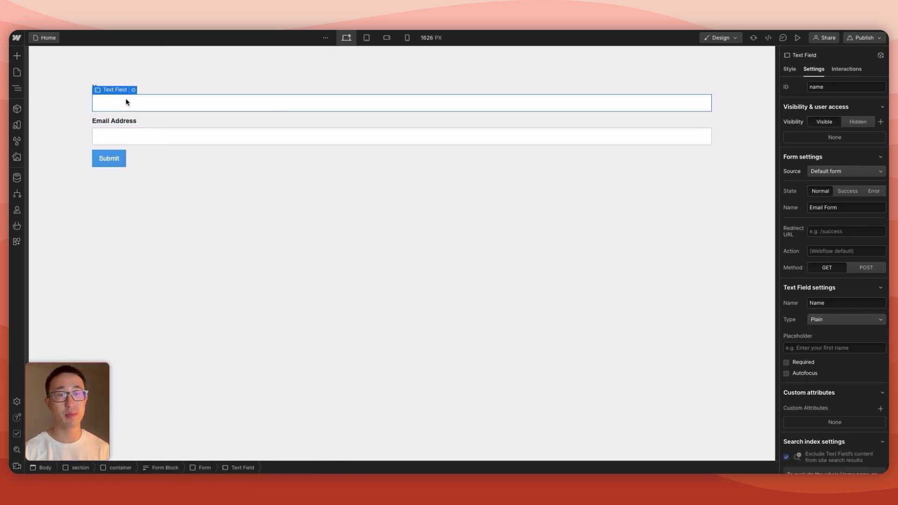
click(121, 148)
click(120, 153)
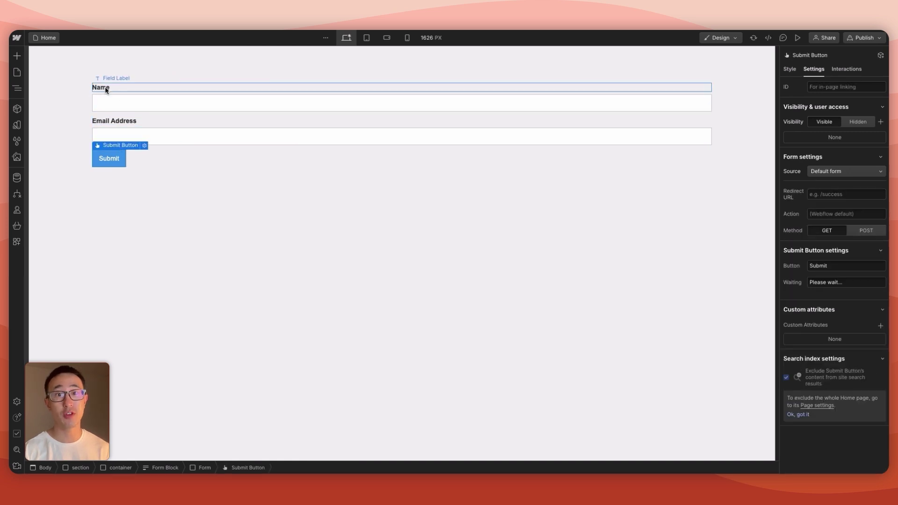
click(107, 89)
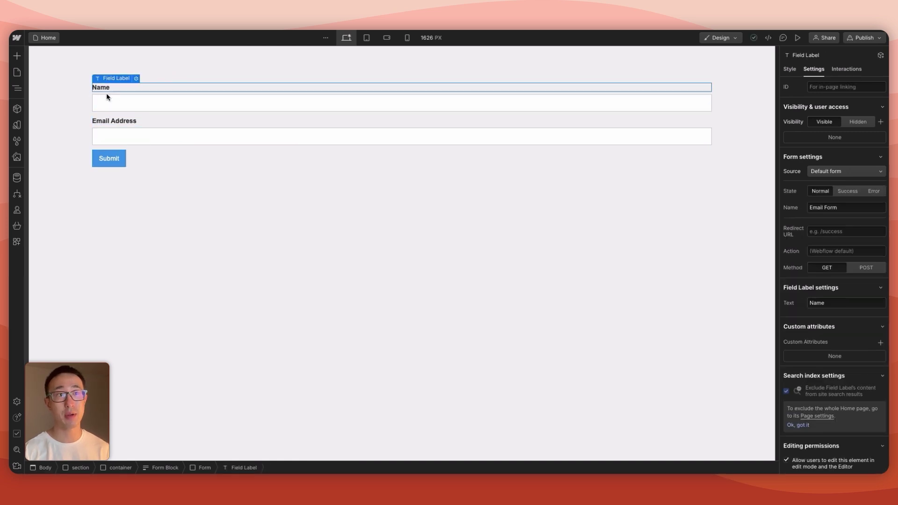
Step: Delete the Email Address label and its text field, leaving only Name and Submit
click(115, 121)
key(Delete)
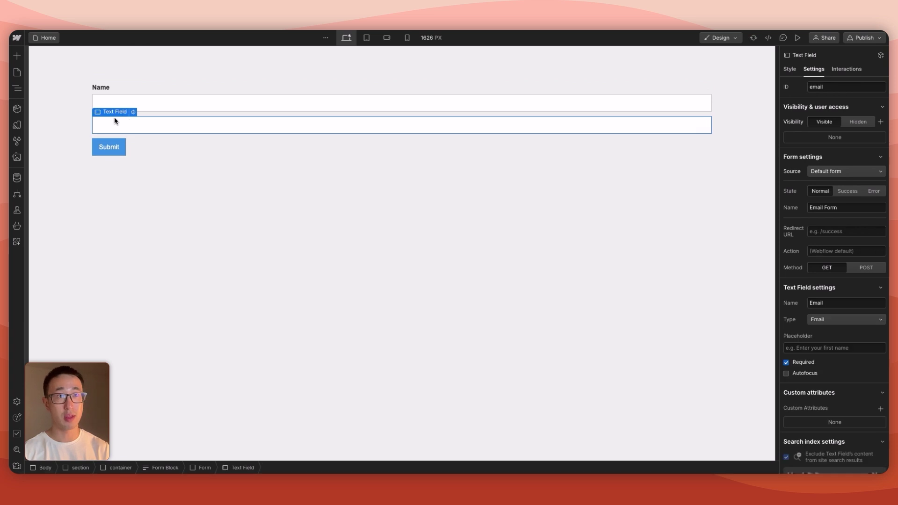
key(Delete)
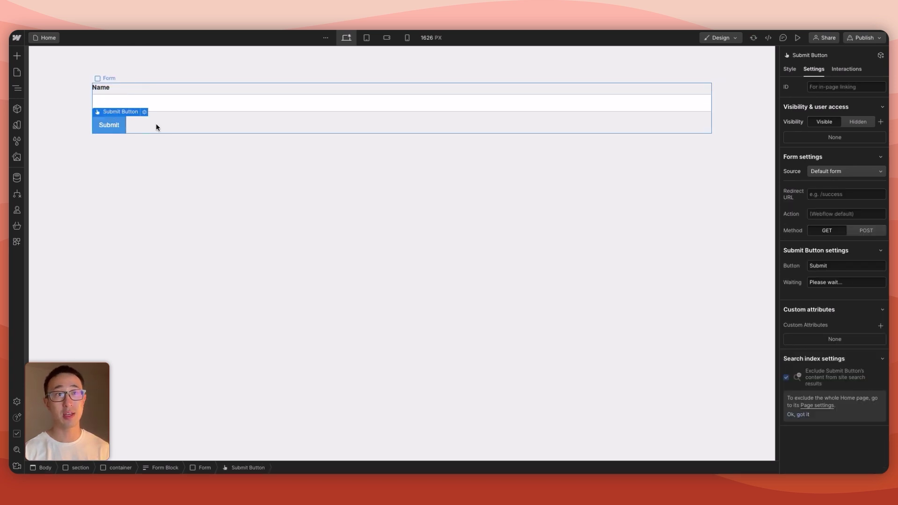
click(155, 122)
Step: Browse the Add Elements panel, then select the Form in the Navigator
click(17, 56)
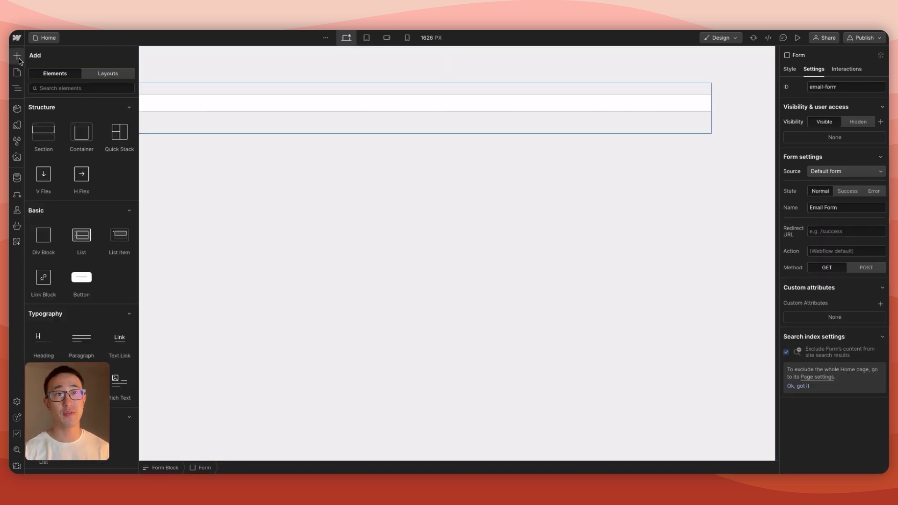
scroll(64, 176, down, 8)
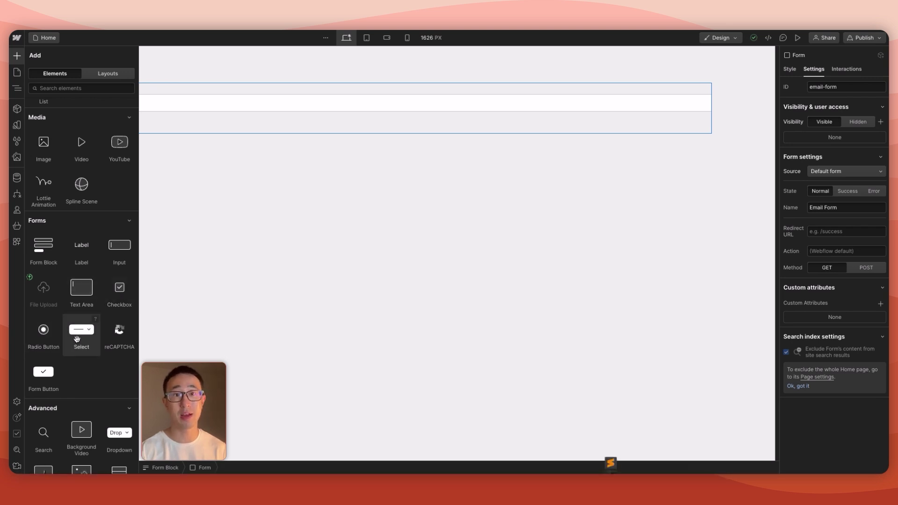
click(182, 265)
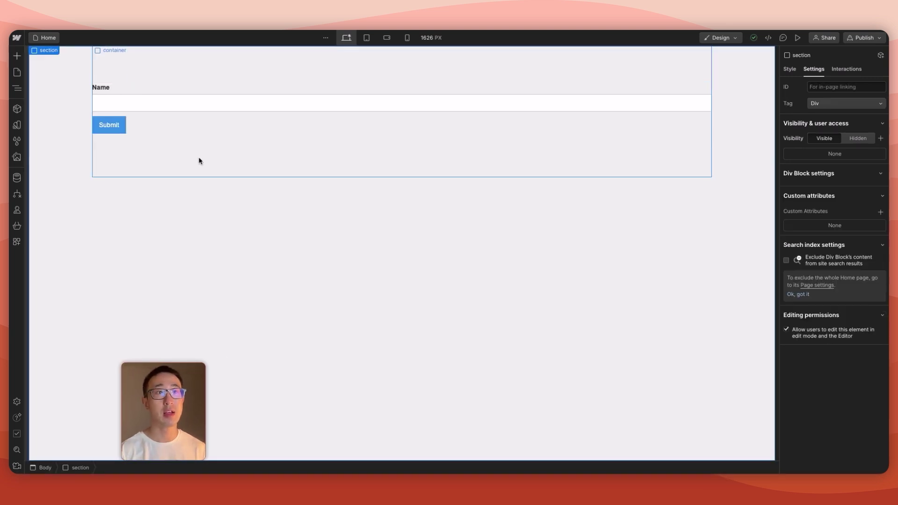
click(183, 120)
click(16, 88)
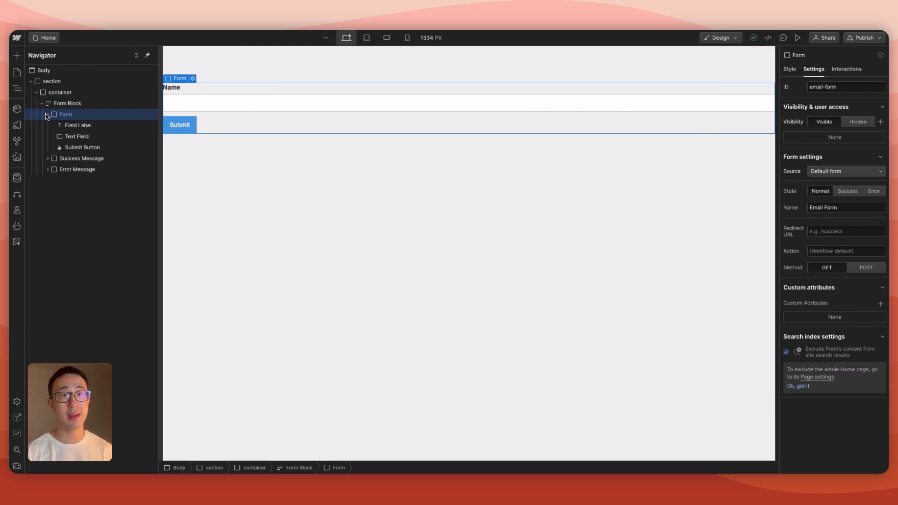
Step: Insert a Div Block into the Form using quick search 'div'
key(super+e)
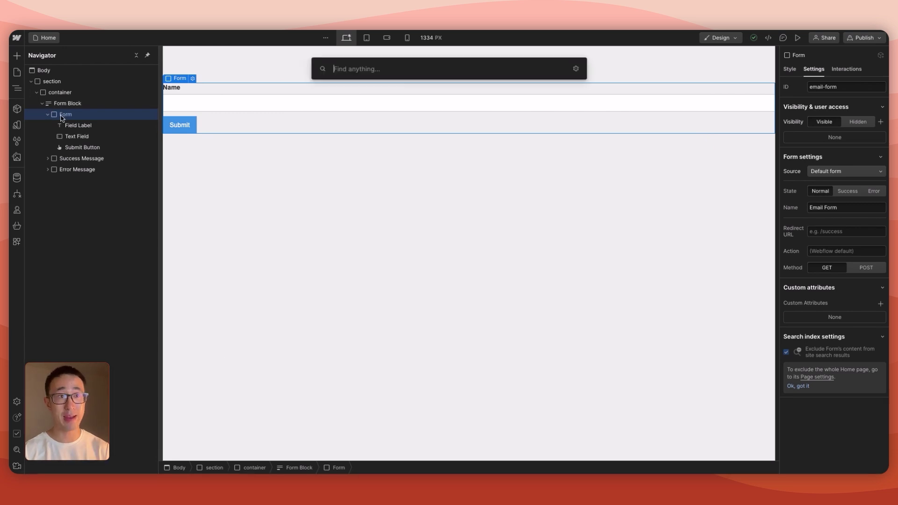
text(div)
key(Return)
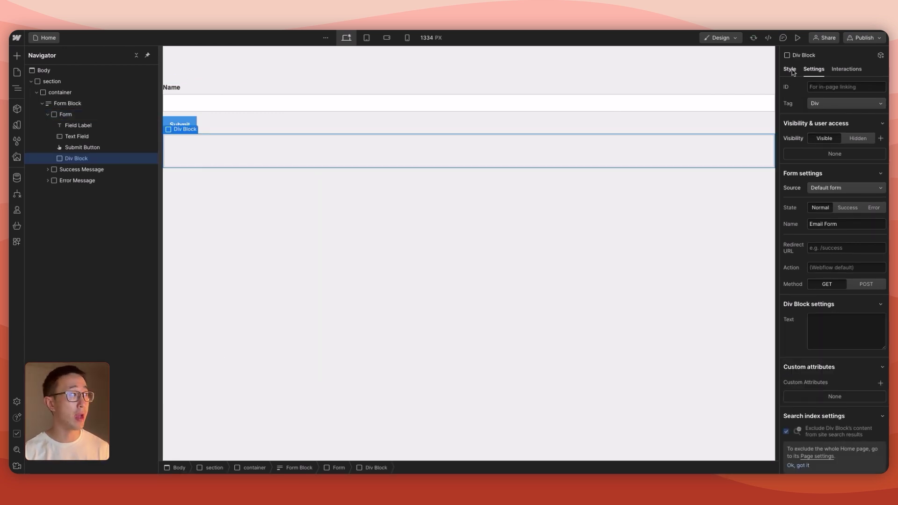
click(790, 69)
Step: Give the div a form-item class with 35 padding, #bdbdbd grey background and 2px radius
click(837, 97)
text(form-item)
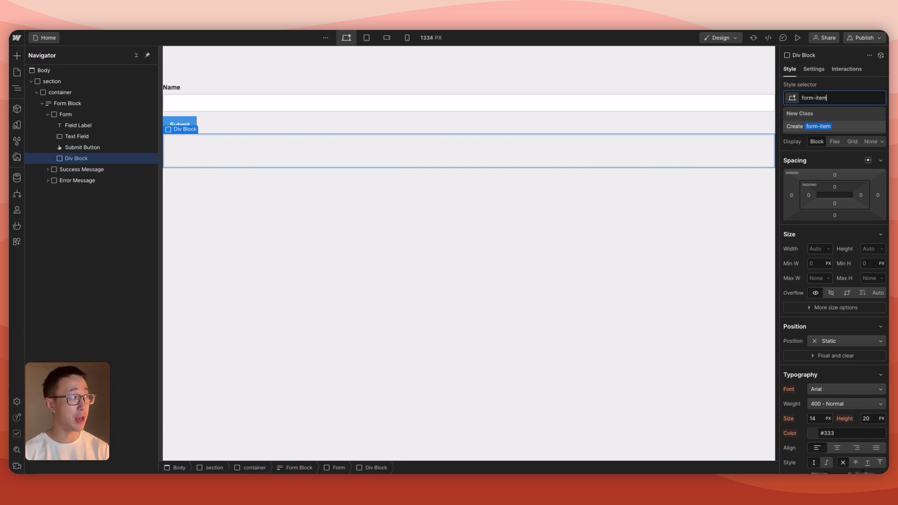
key(Return)
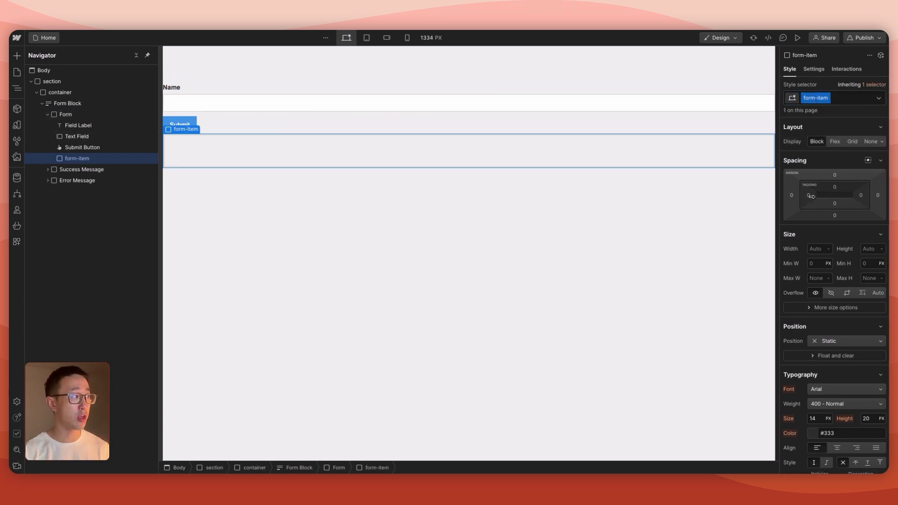
drag(834, 203, 840, 327)
scroll(839, 327, down, 10)
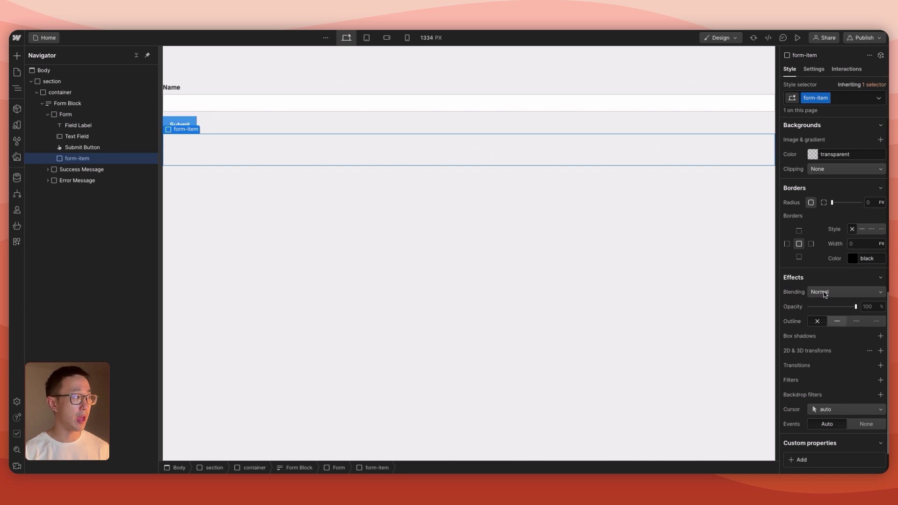
click(813, 154)
drag(798, 184, 780, 184)
click(839, 153)
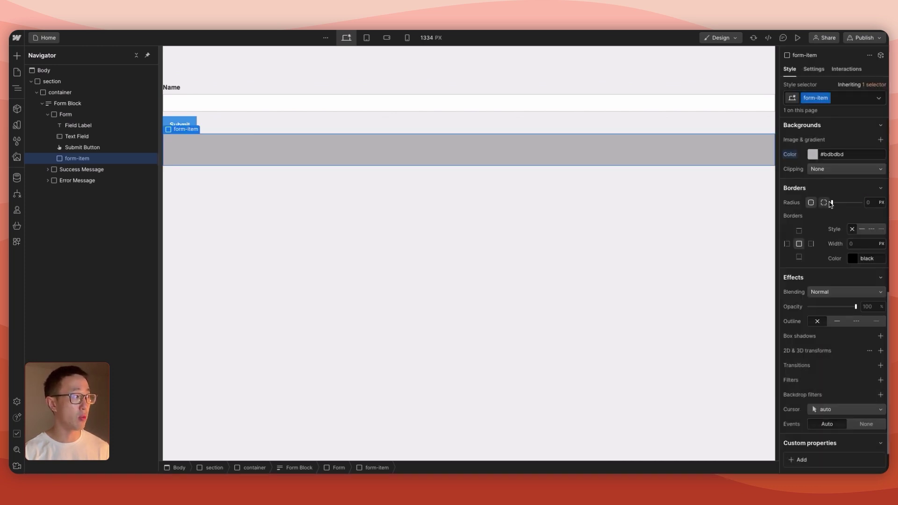
drag(832, 203, 841, 202)
Step: Add 60 side padding to the section's container, then reselect the form-item block
click(557, 220)
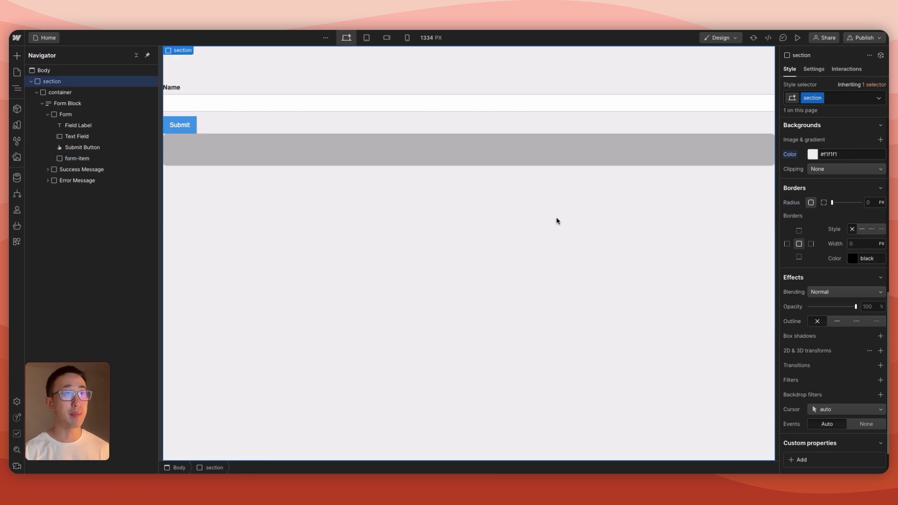
click(345, 69)
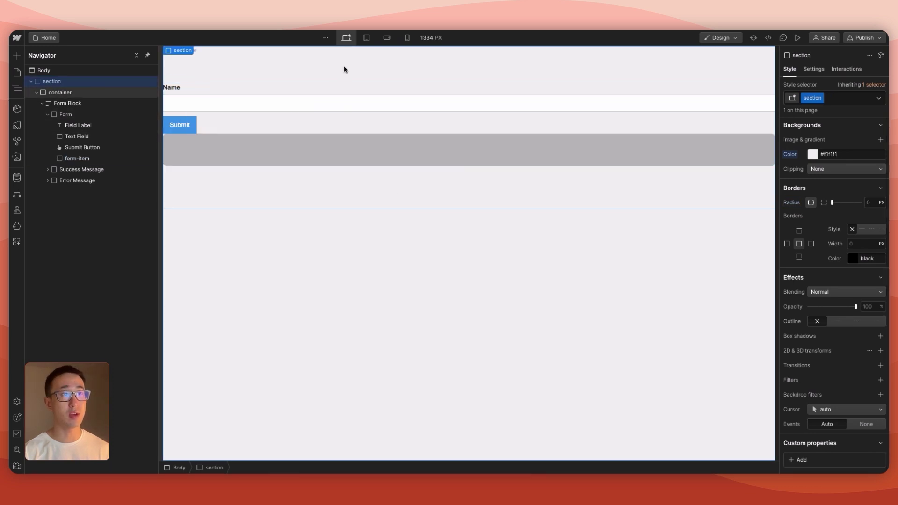
scroll(851, 183, up, 10)
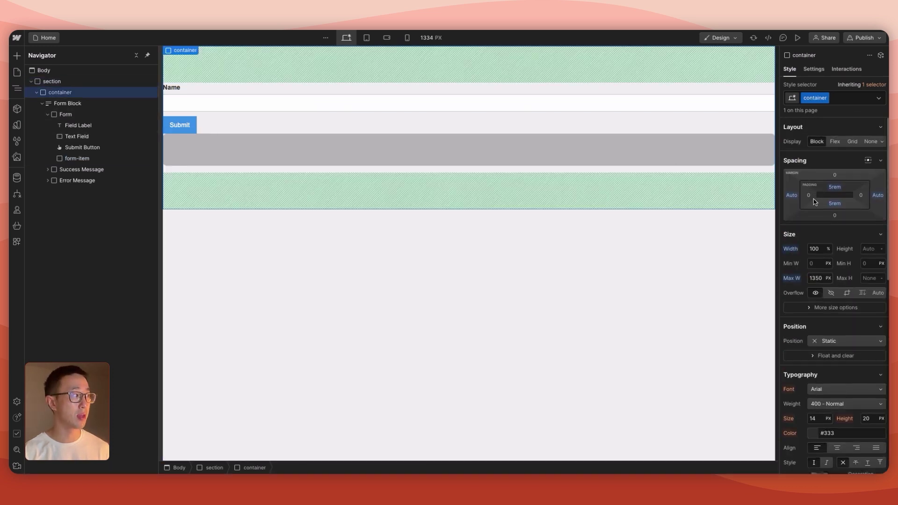
drag(818, 192, 475, 193)
click(361, 163)
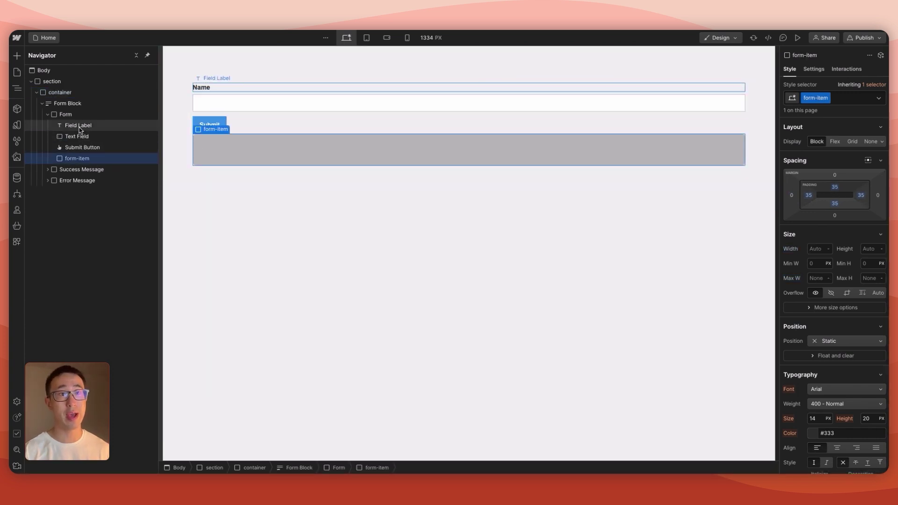
key(super+k)
Step: Insert a Heading 1 into form-item and retitle it 'Step 1'
text(head)
key(Return)
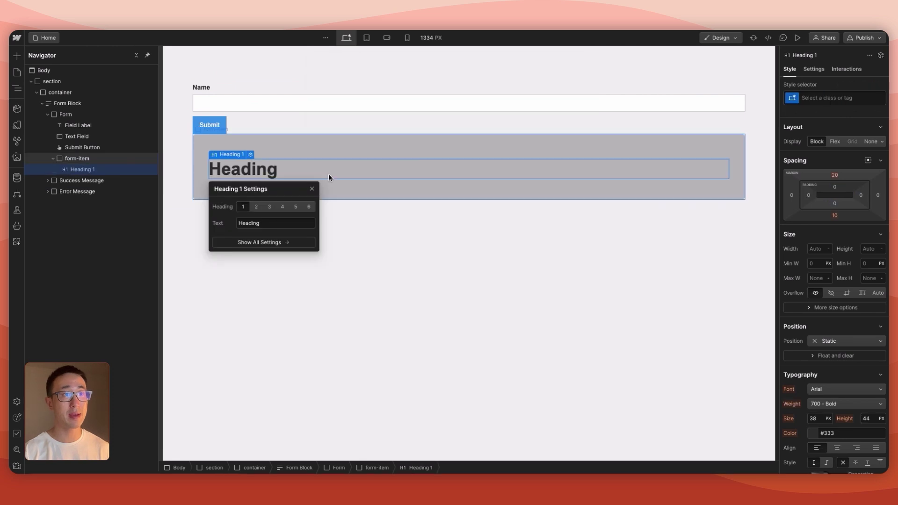
double_click(261, 172)
double_click(261, 172)
text(Step 1)
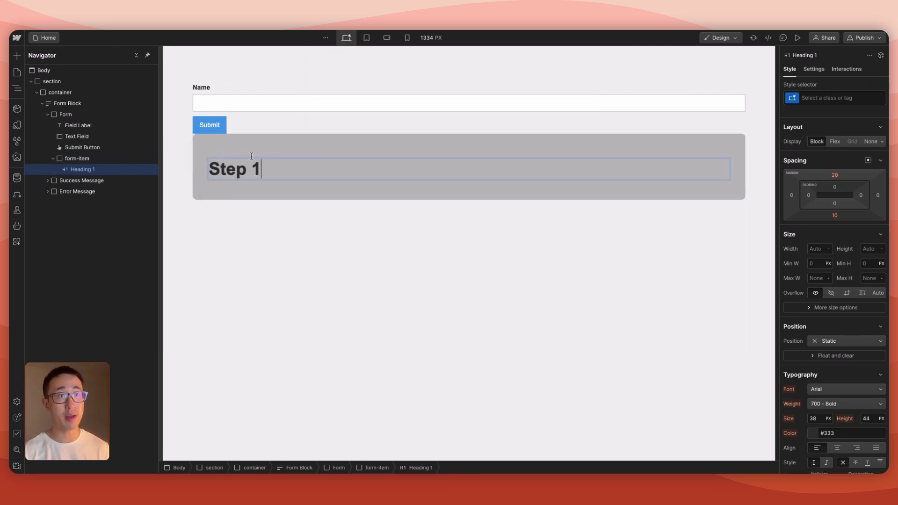
key(Escape)
Step: Copy the Name label and text field into form-item, then collapse it in the Navigator
click(280, 147)
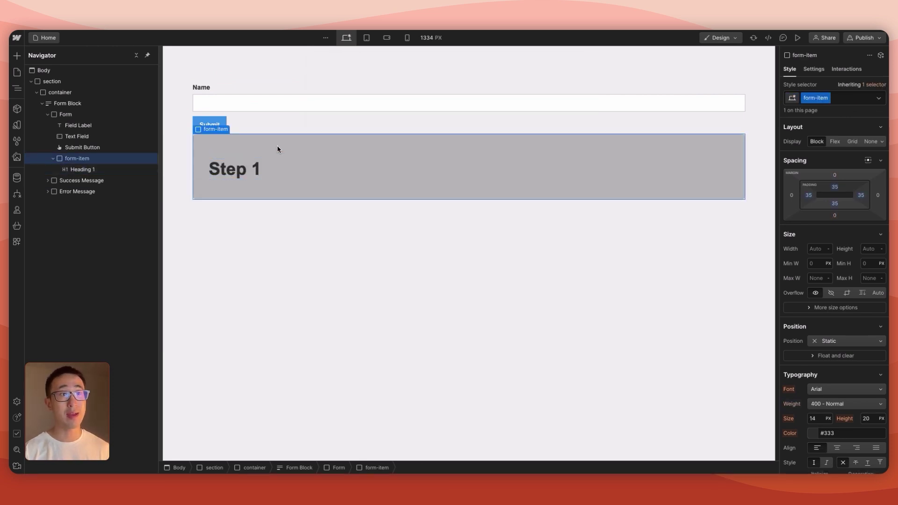
key(ctrl+v)
click(237, 102)
key(ctrl+c)
click(248, 144)
key(ctrl+v)
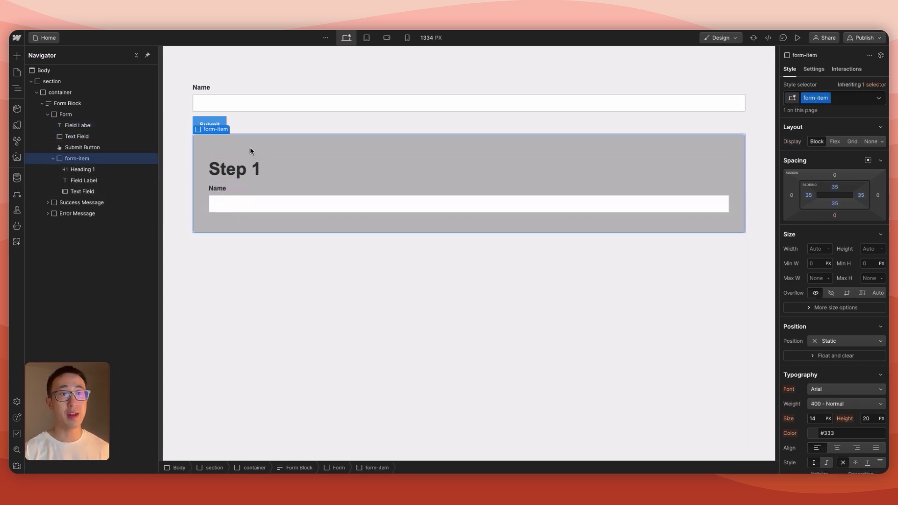
click(53, 159)
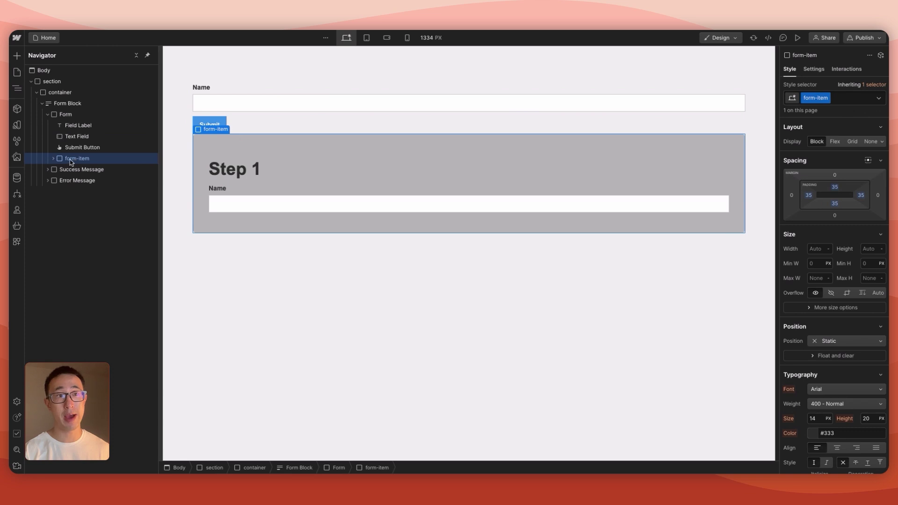
Step: Duplicate the block as Step 2 and change its field label to Email
key(ctrl+v)
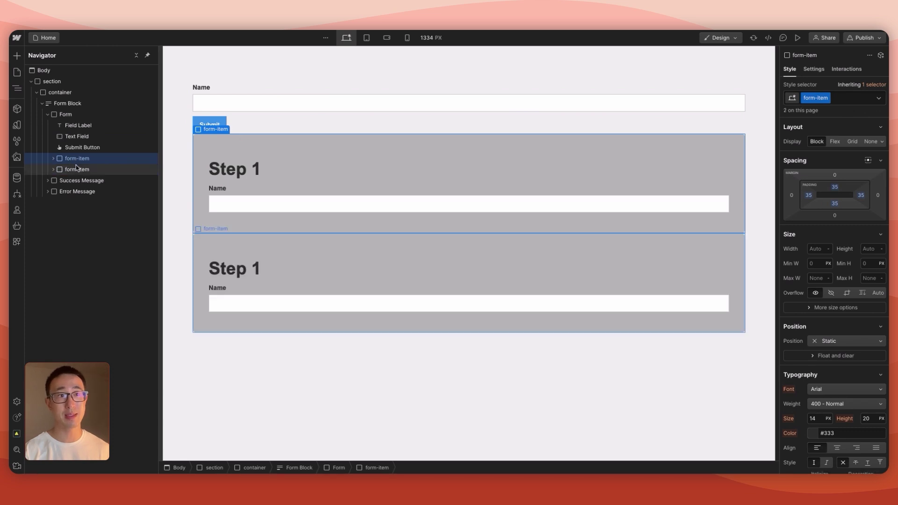
double_click(246, 273)
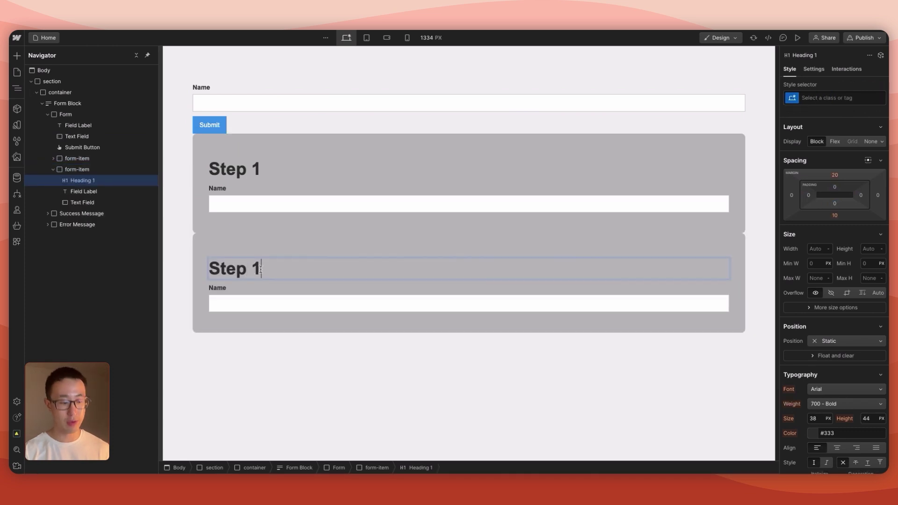
click(220, 288)
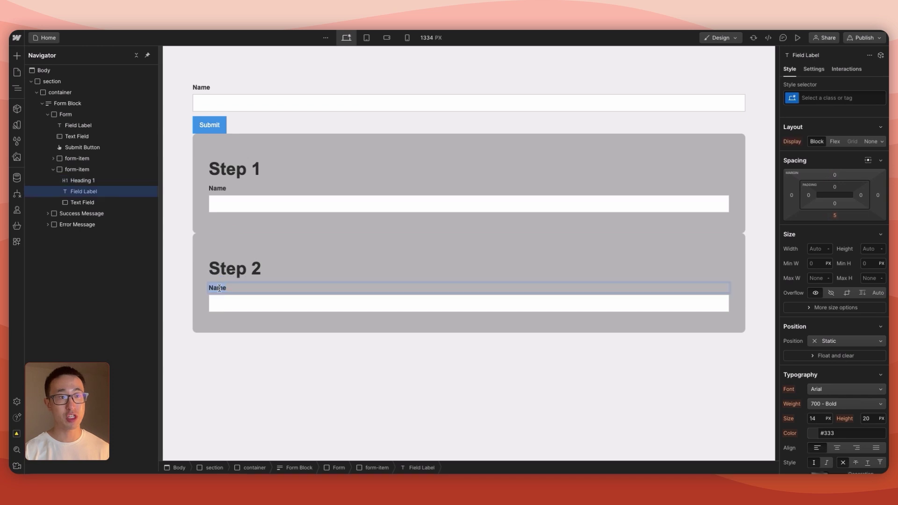
double_click(220, 287)
text(Email)
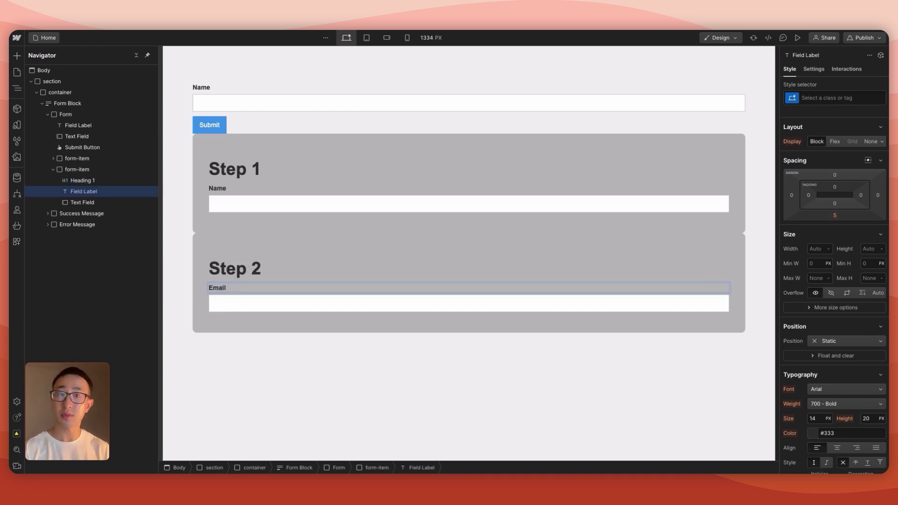
click(70, 169)
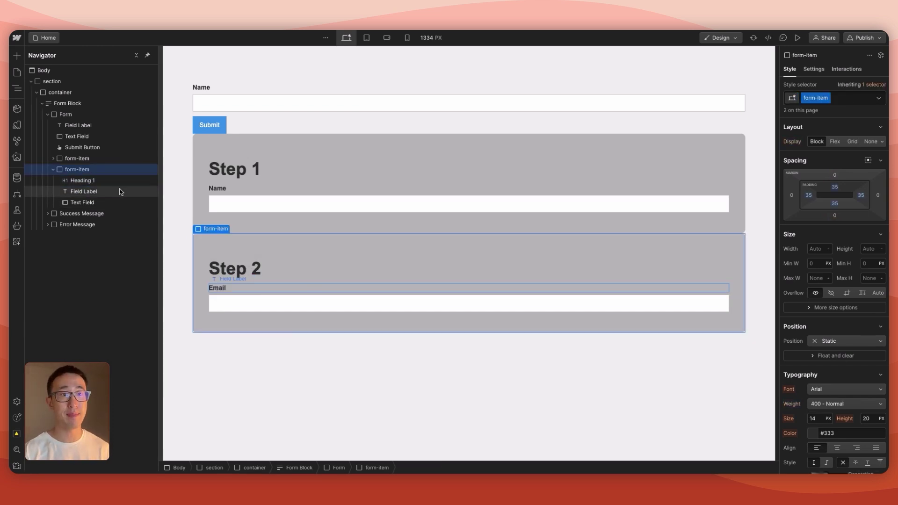
click(53, 169)
Step: Duplicate Step 2 as Step 3 and start its label 'What is your favourite Colo…'
key(ctrl+d)
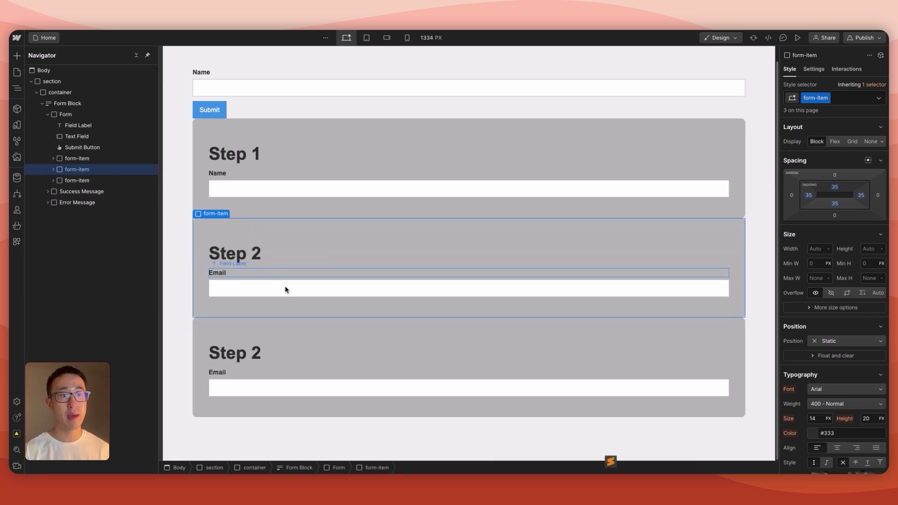
double_click(254, 355)
text(3)
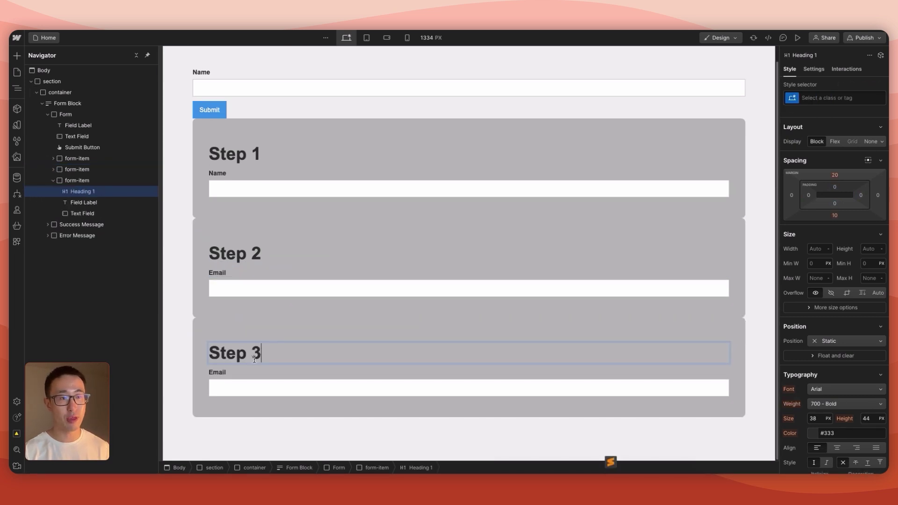
click(226, 370)
double_click(226, 370)
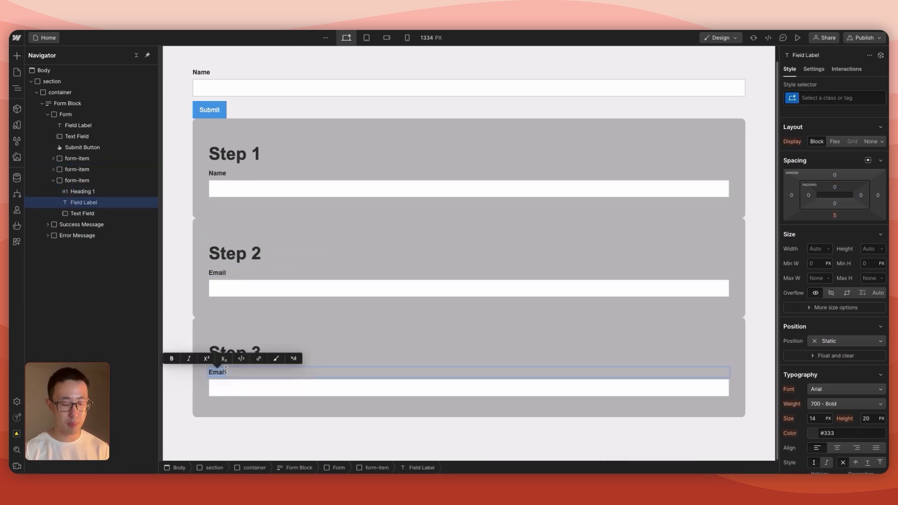
text(What is your favourite Color)
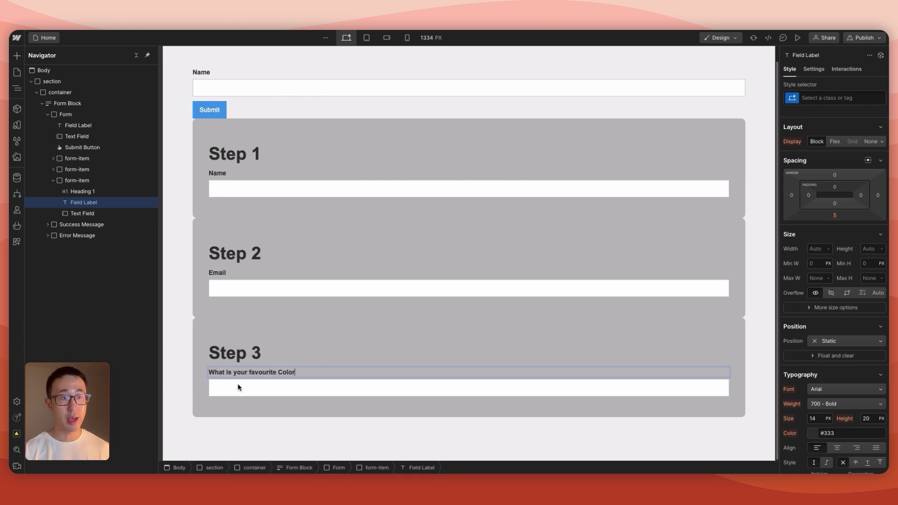
Step: Drag a Select dropdown field into the Step 3 block
click(238, 387)
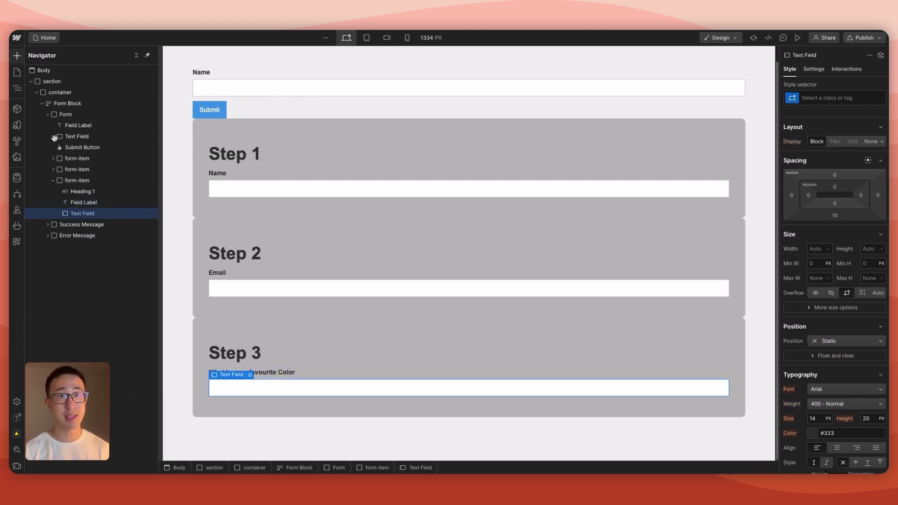
key(a)
scroll(85, 246, down, 10)
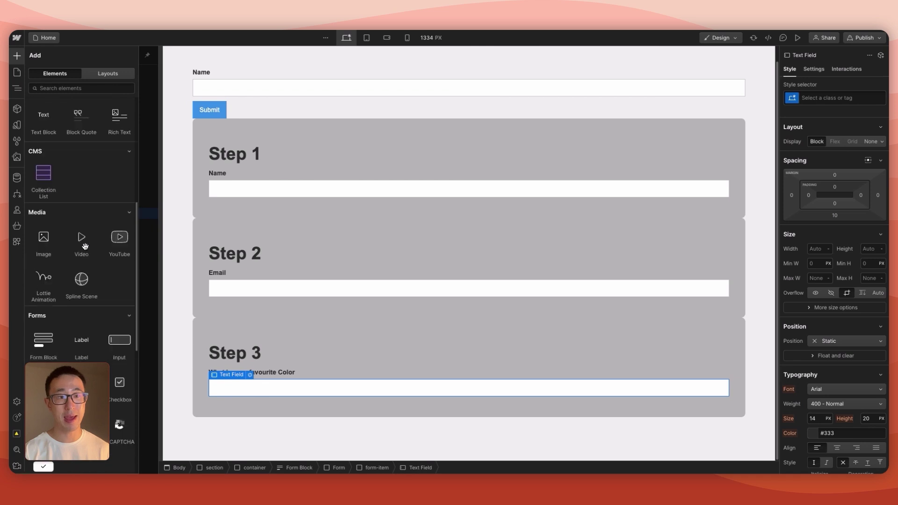
drag(81, 423, 280, 407)
key(Escape)
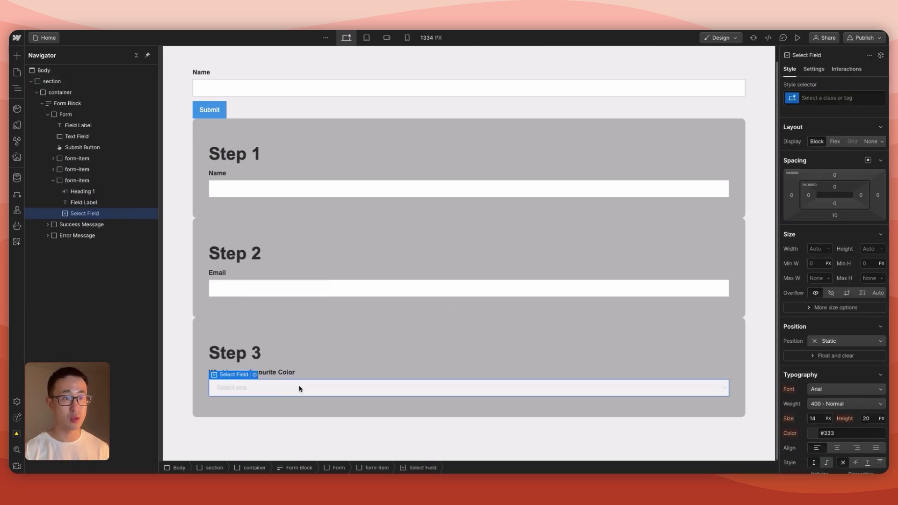
Step: Set the dropdown's first choice to Orange with the value Orange
double_click(299, 386)
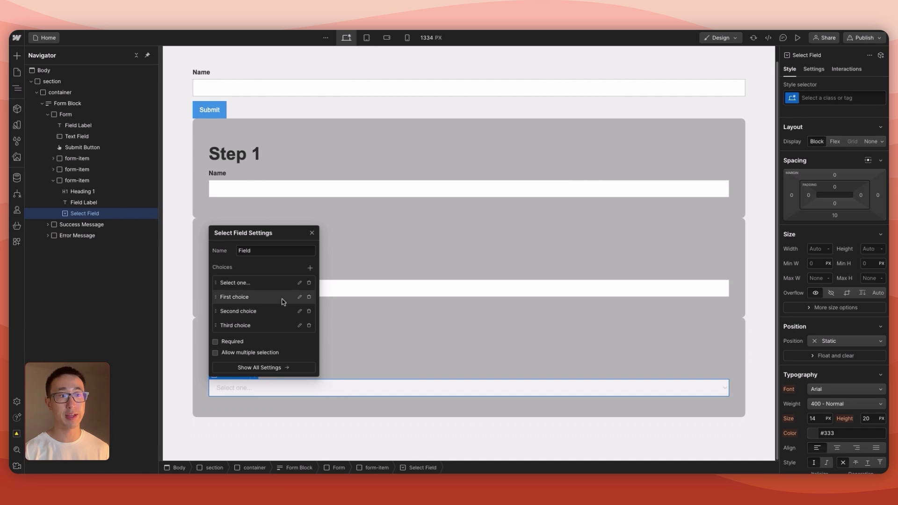
click(299, 297)
text(Or)
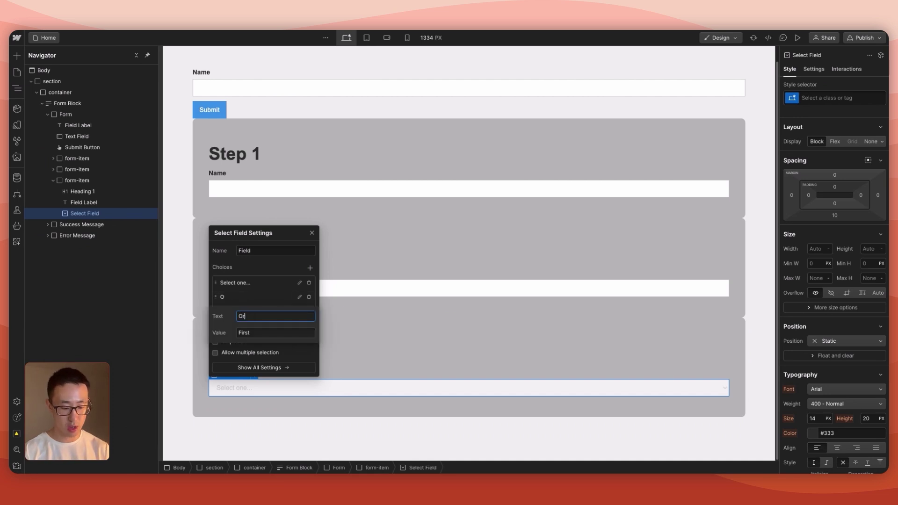
text(ange)
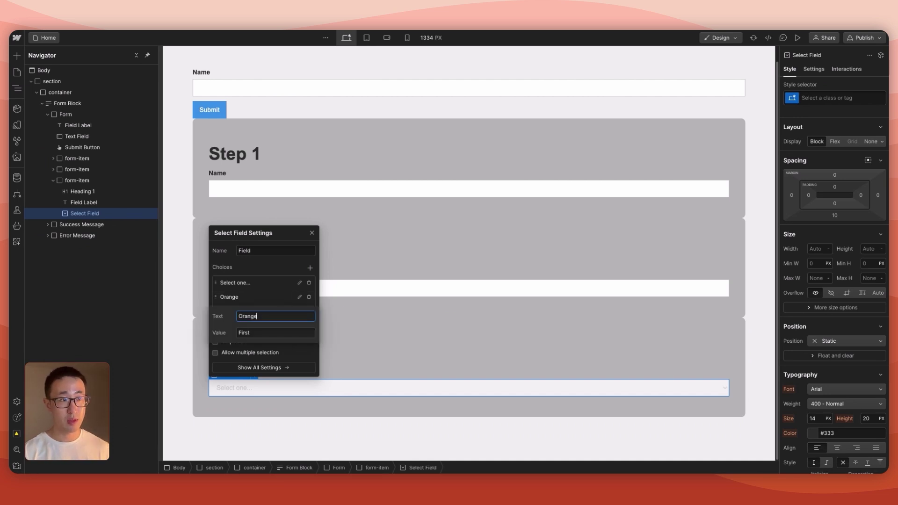
double_click(271, 316)
click(264, 332)
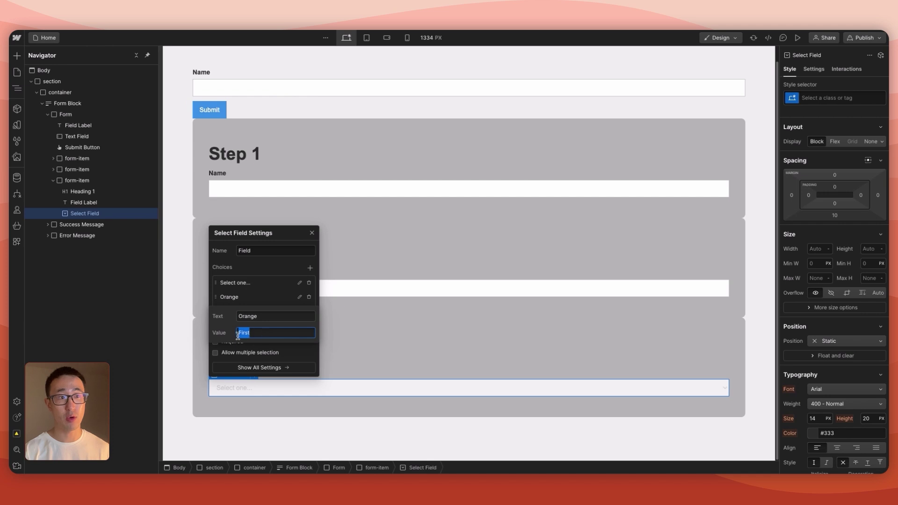
double_click(238, 332)
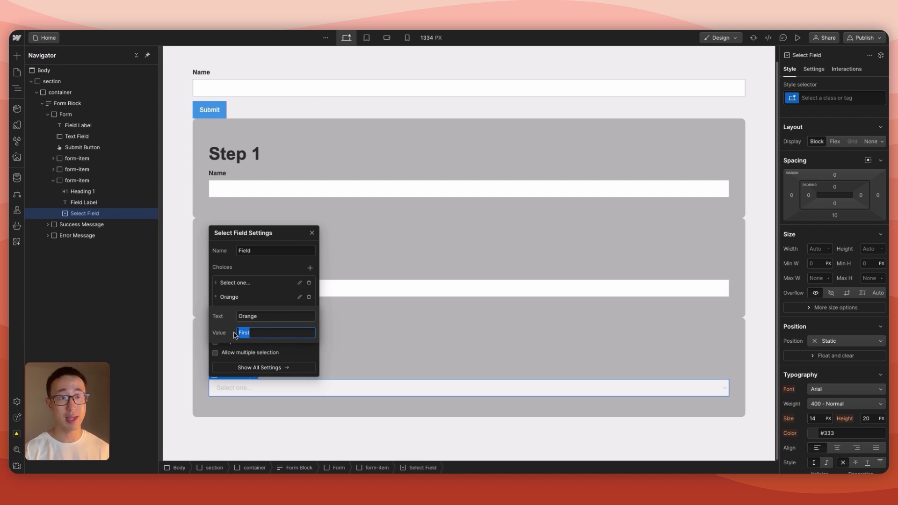
key(ctrl+v)
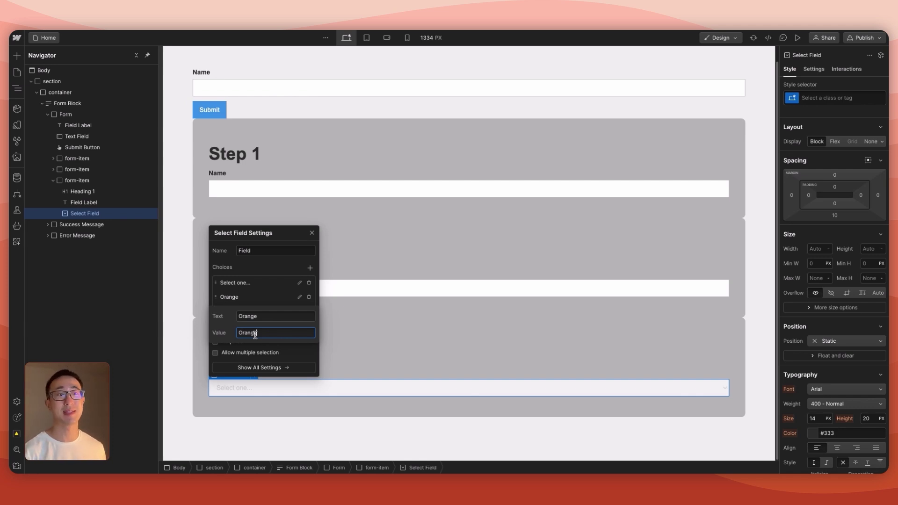
click(399, 327)
Step: Rename the second and third choices to Green and Purple with matching values
double_click(300, 379)
click(260, 312)
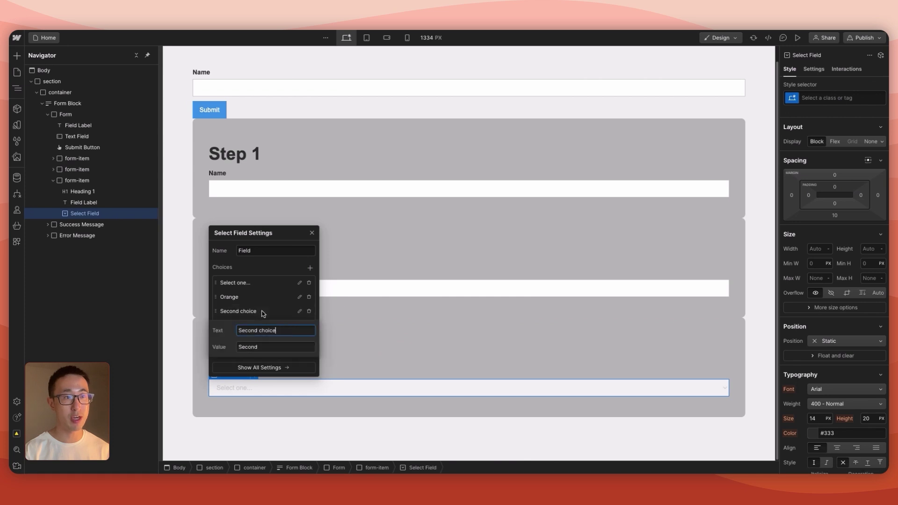
click(292, 330)
text(Green)
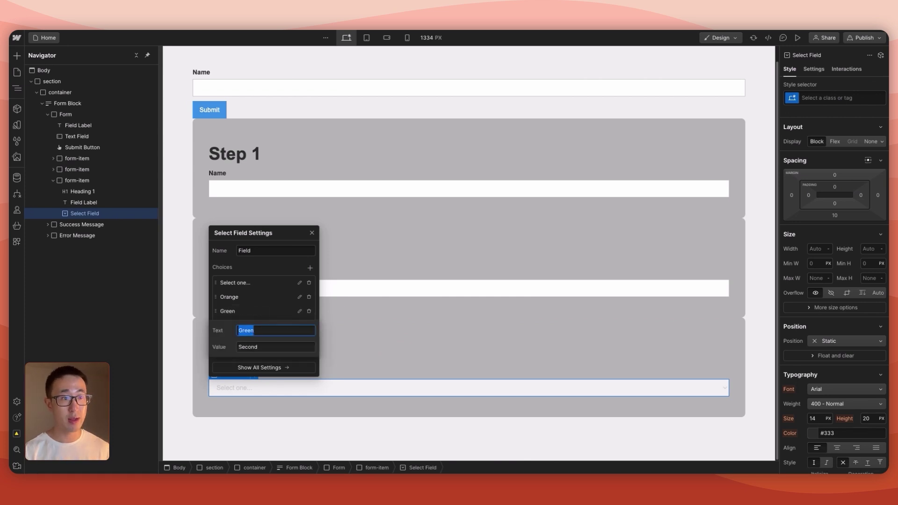
click(264, 347)
text(Green)
click(310, 267)
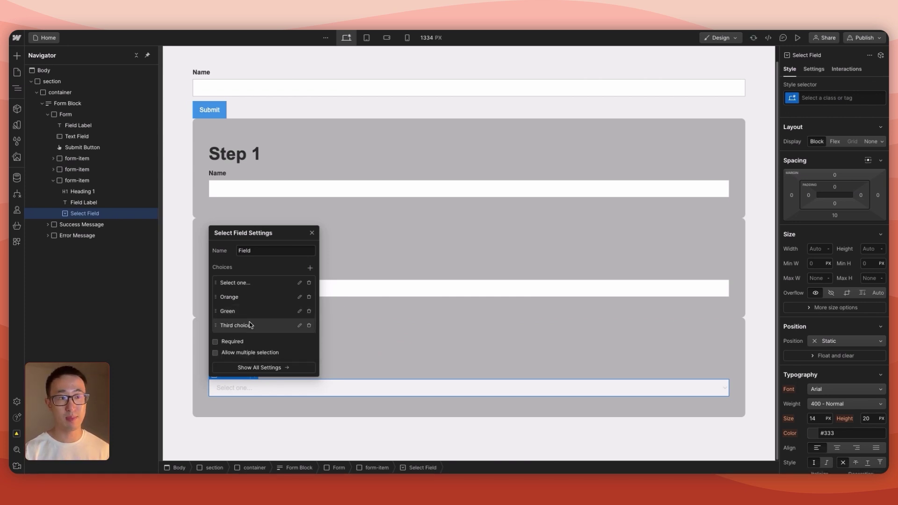
click(259, 325)
click(259, 344)
text(Purple)
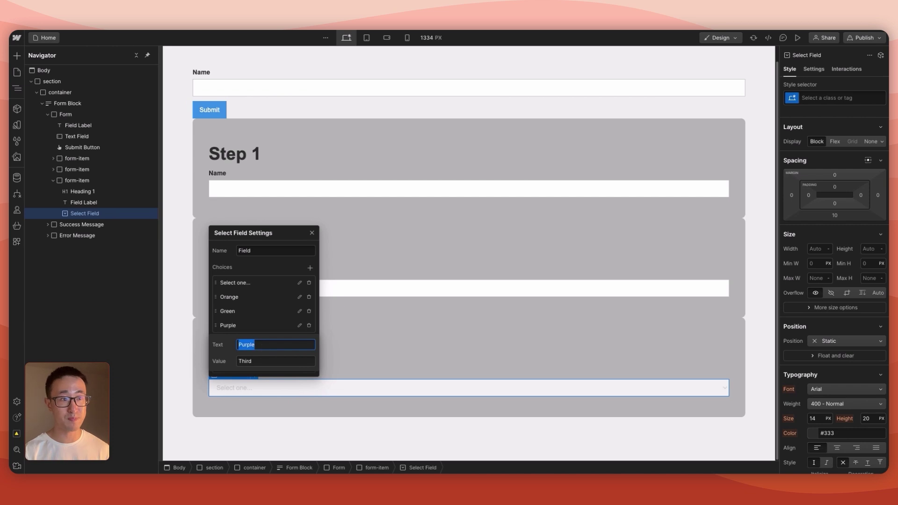
click(259, 361)
Step: Set the third choice's value to Purple, then select Step 2's input in Settings
text(Purple)
click(380, 328)
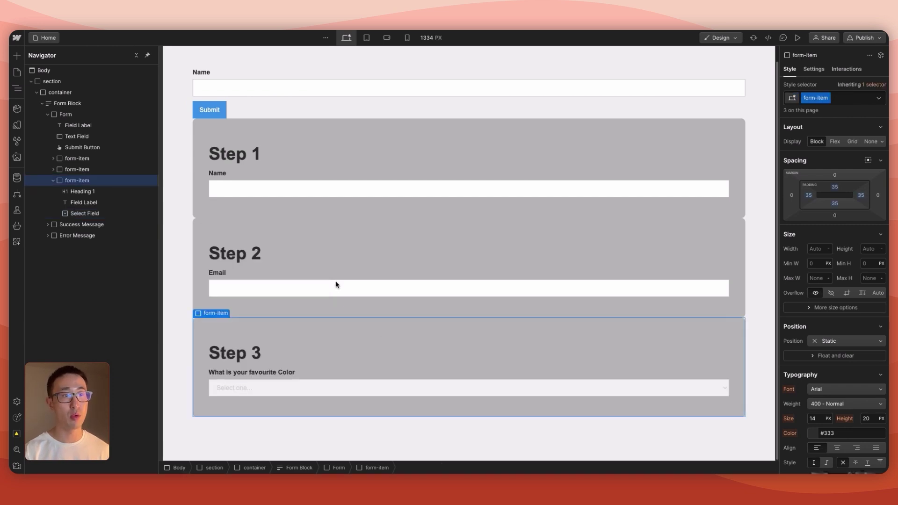
click(233, 282)
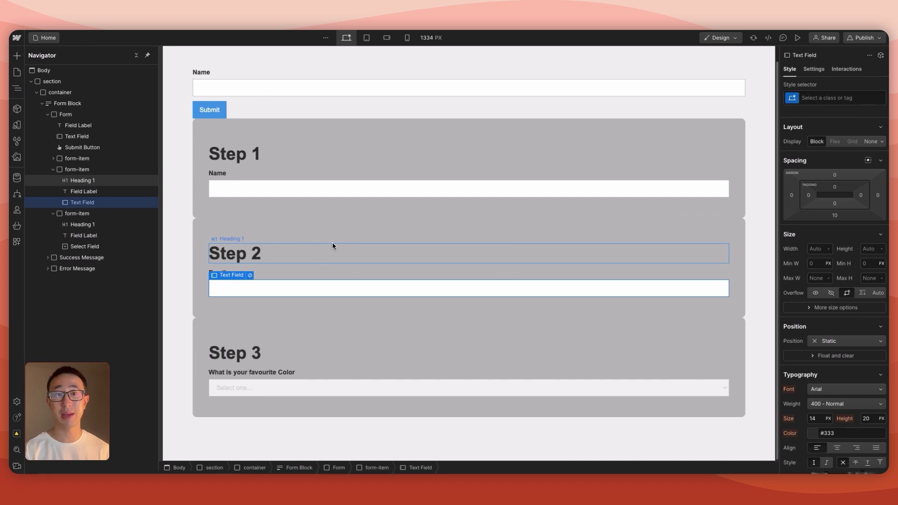
click(813, 70)
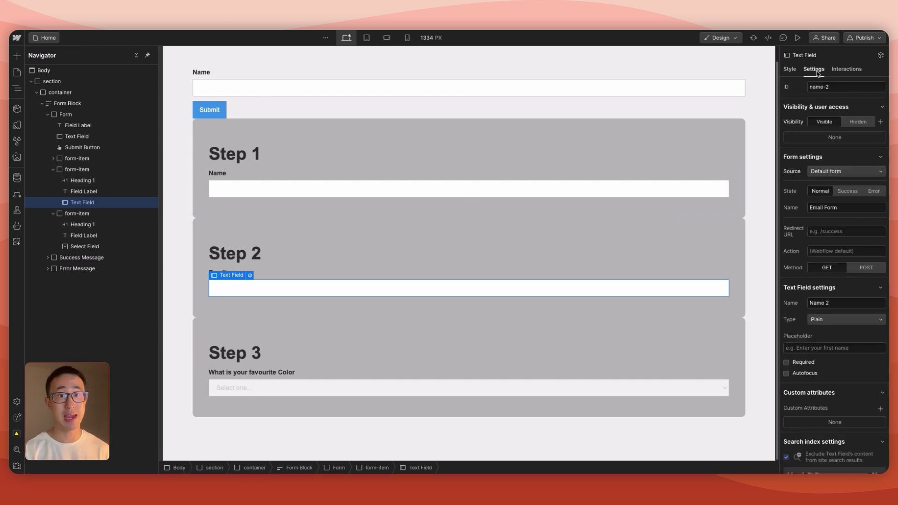
click(276, 238)
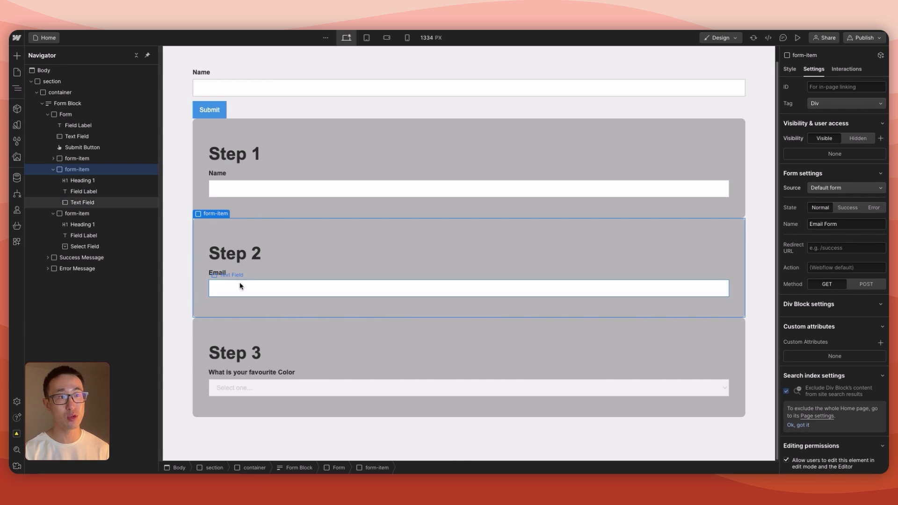
click(240, 286)
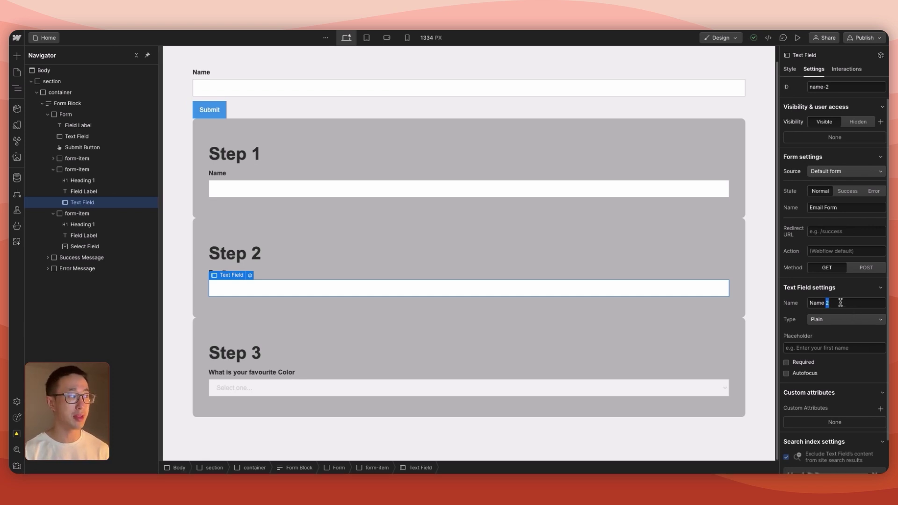
Step: Name the Step 2 input Email, set its type to Email, and make it required
triple_click(841, 303)
text(Email)
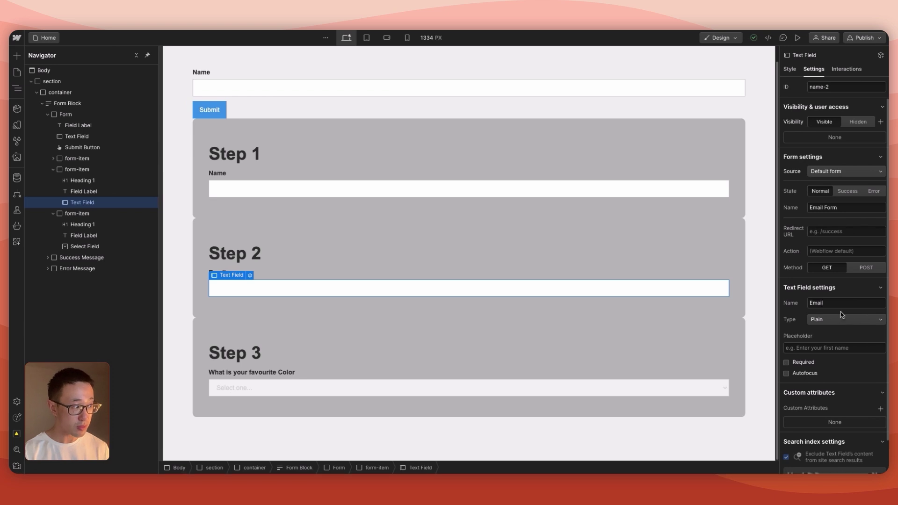
click(839, 319)
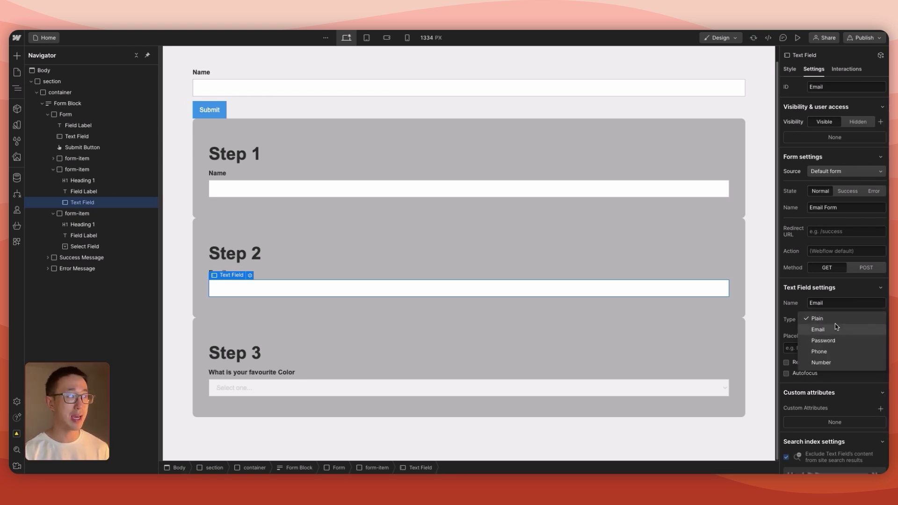
click(836, 329)
click(788, 363)
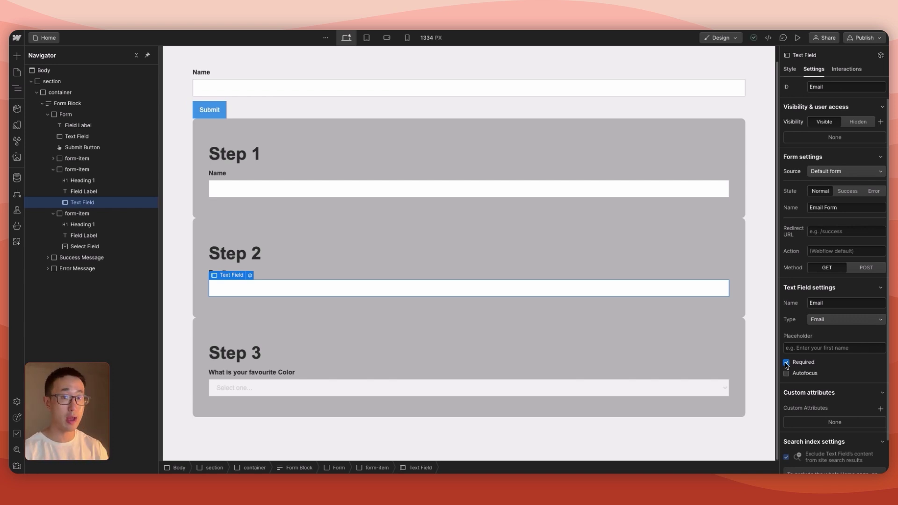
Step: Rename the Step 1 input field from 'Name 2' to 'Name'
click(543, 190)
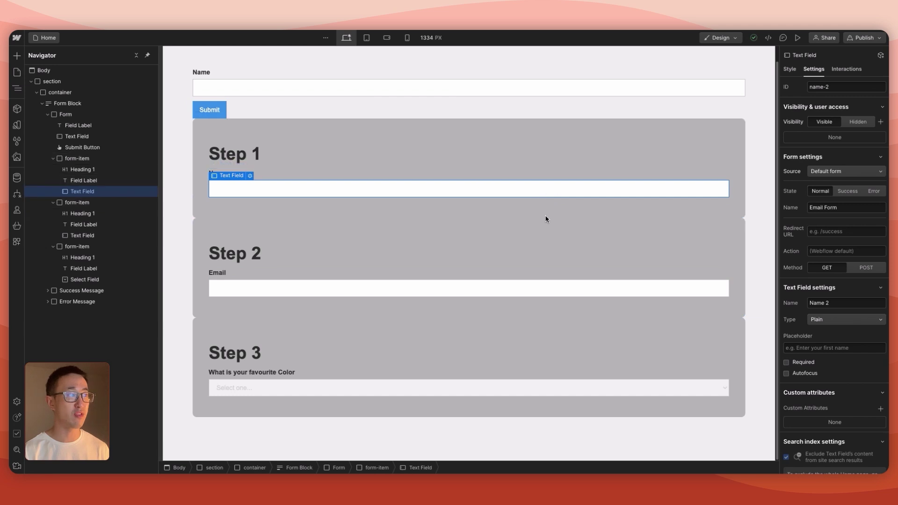
click(849, 303)
text(Name)
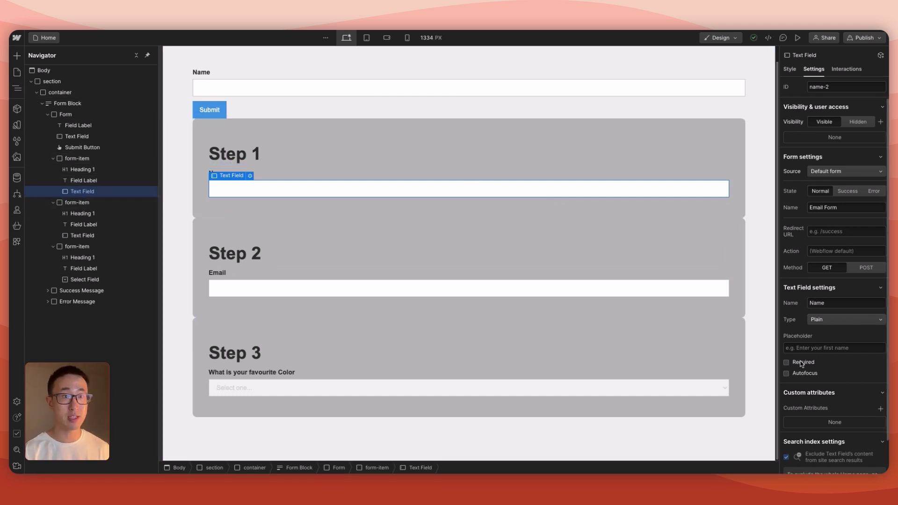
click(516, 132)
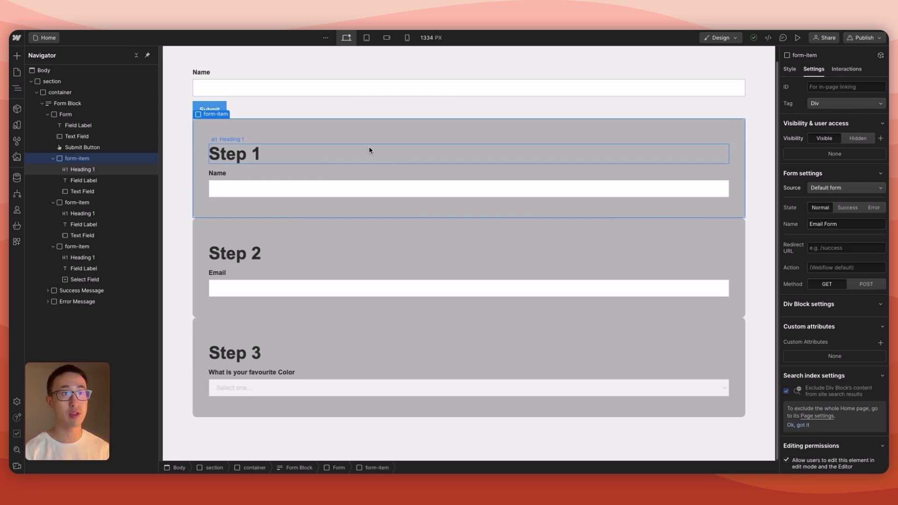
Step: Delete the leftover Name label and text field above the three steps
click(252, 72)
key(Delete)
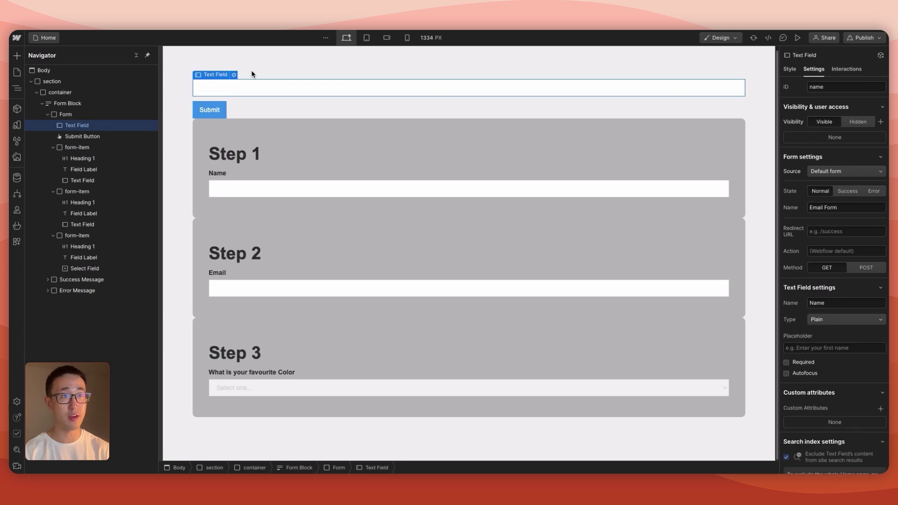
key(Delete)
key(Delete)
click(53, 125)
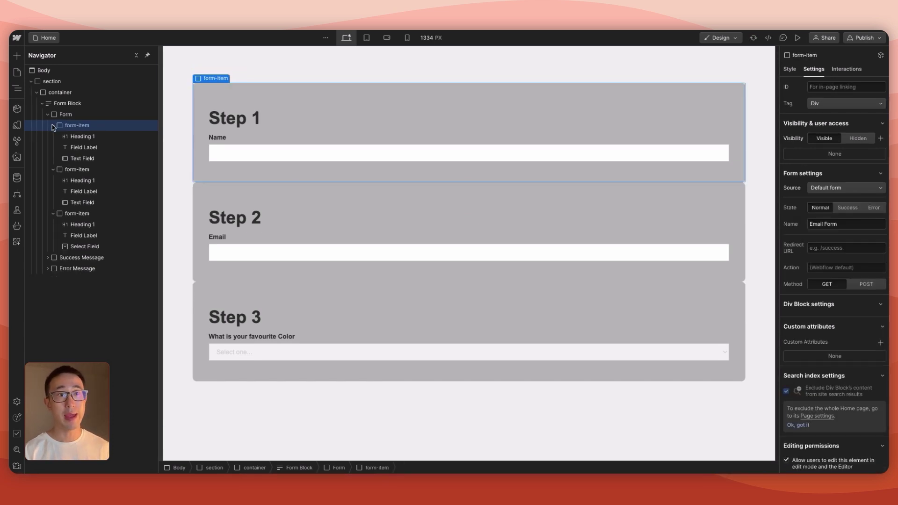
click(53, 136)
click(54, 147)
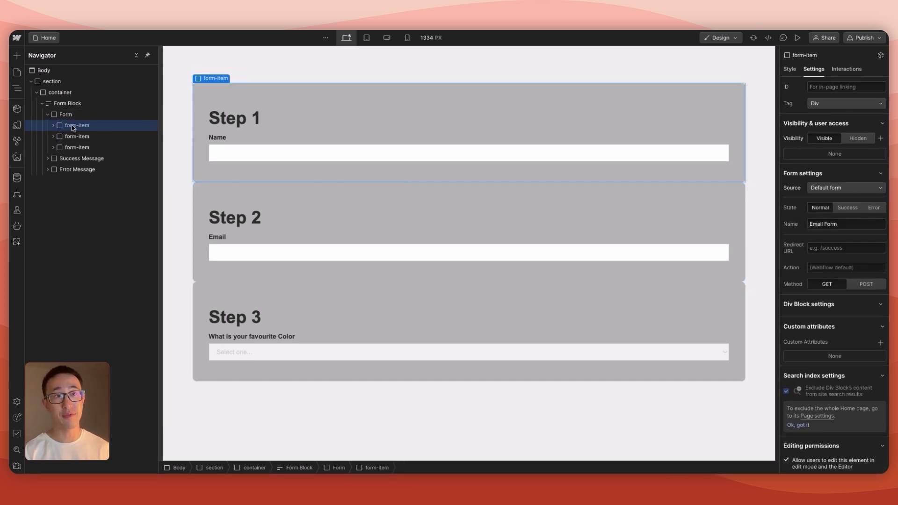
Step: Add a Div Block inside the form after Step 3 and start giving it the class 'step-ui'
click(75, 147)
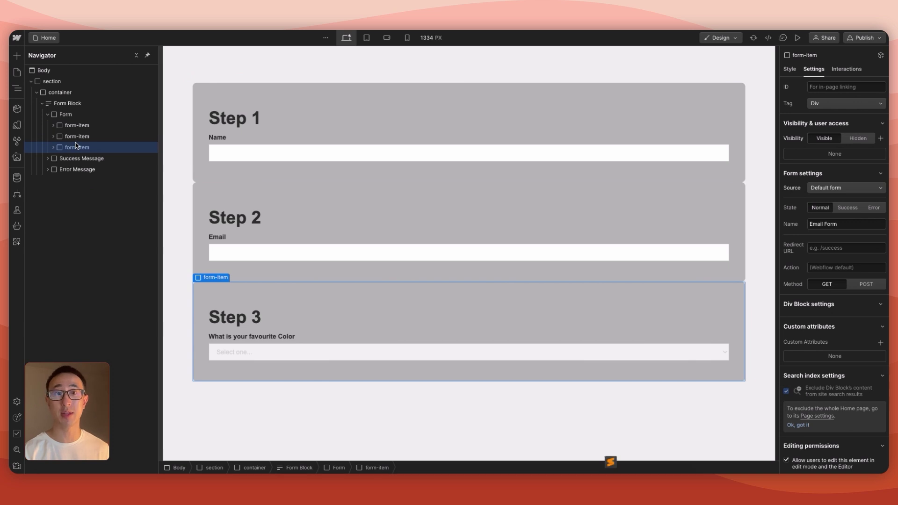
click(66, 114)
key(super+e)
text(div)
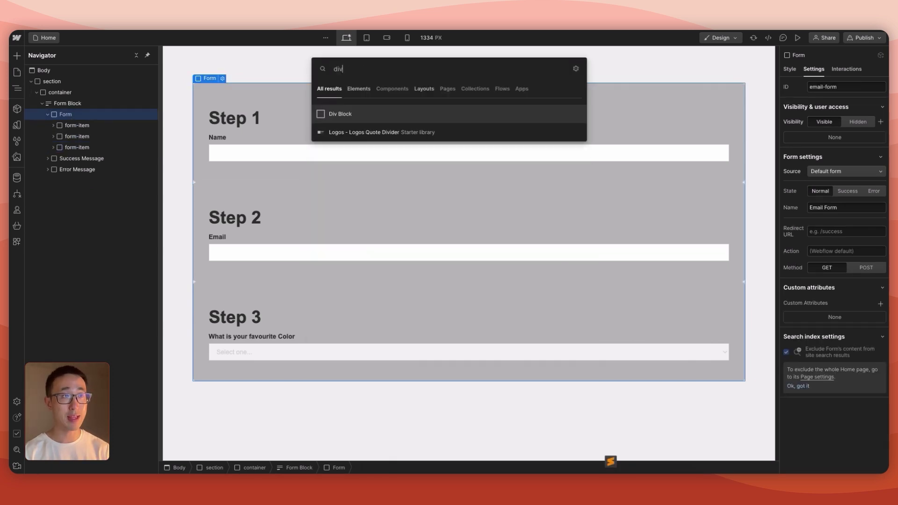
key(Return)
key(super+Return)
text(ste)
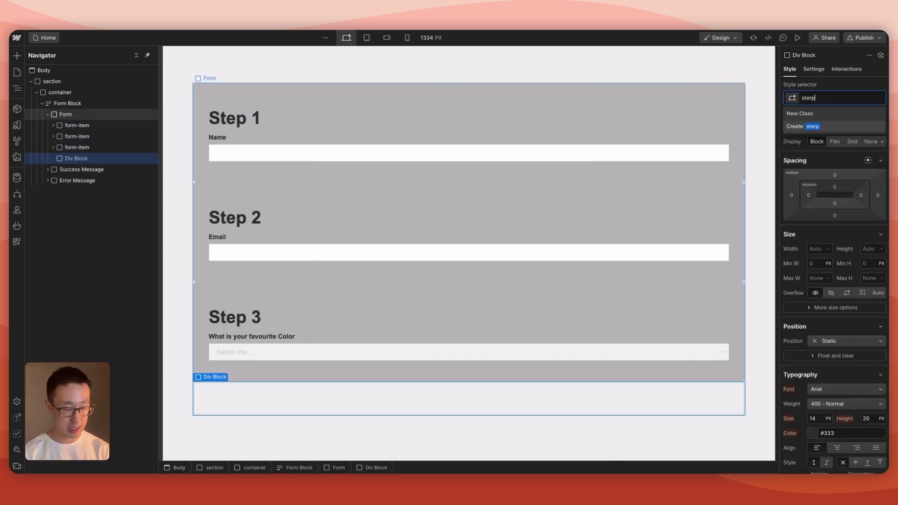
text(p-ui)
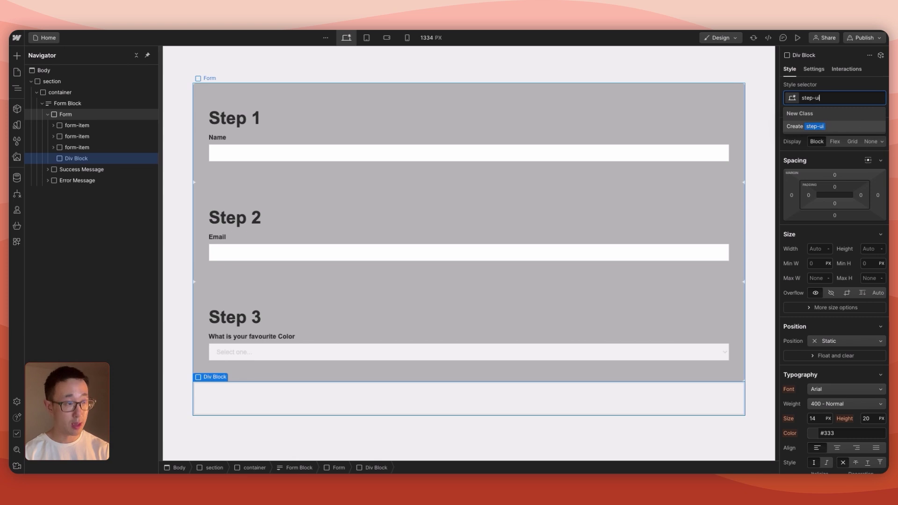
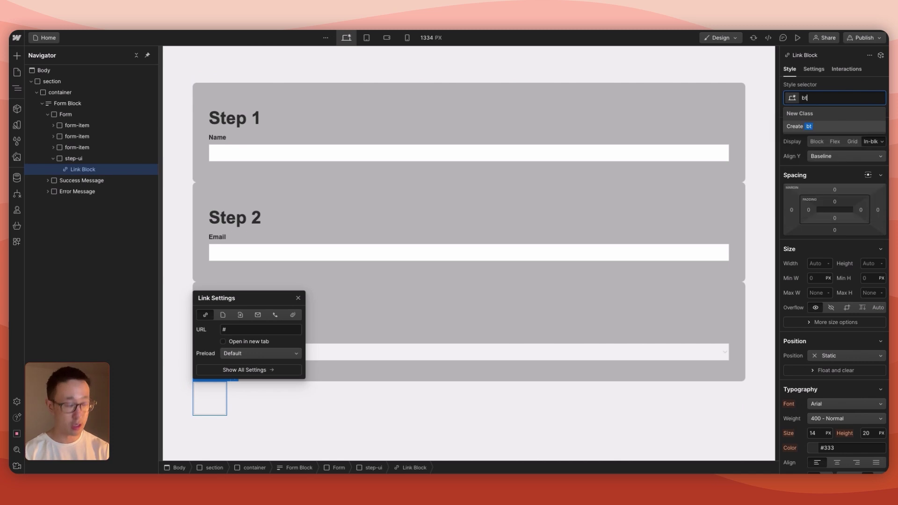
Step: Give the link the btn class, 19 px padding and a text block reading Back Button
key(Return)
drag(811, 211, 817, 230)
key(super+e)
text(text)
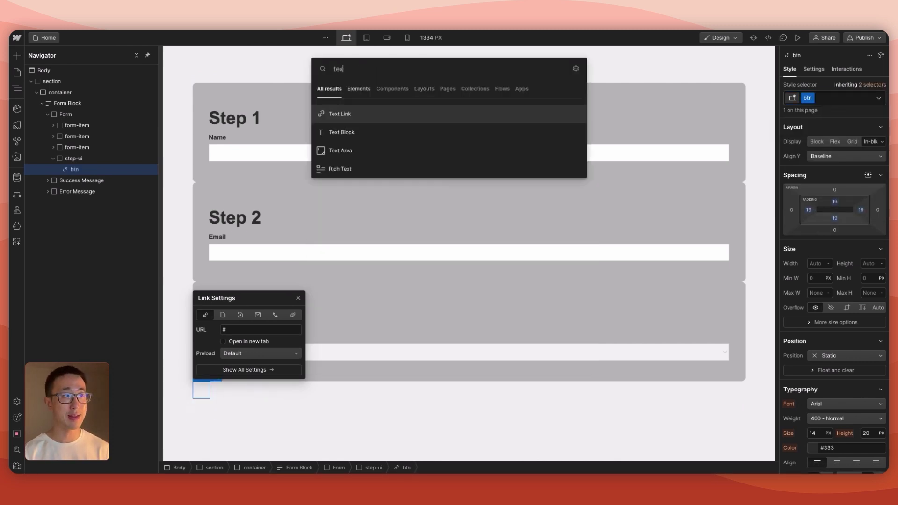
key(Return)
double_click(273, 396)
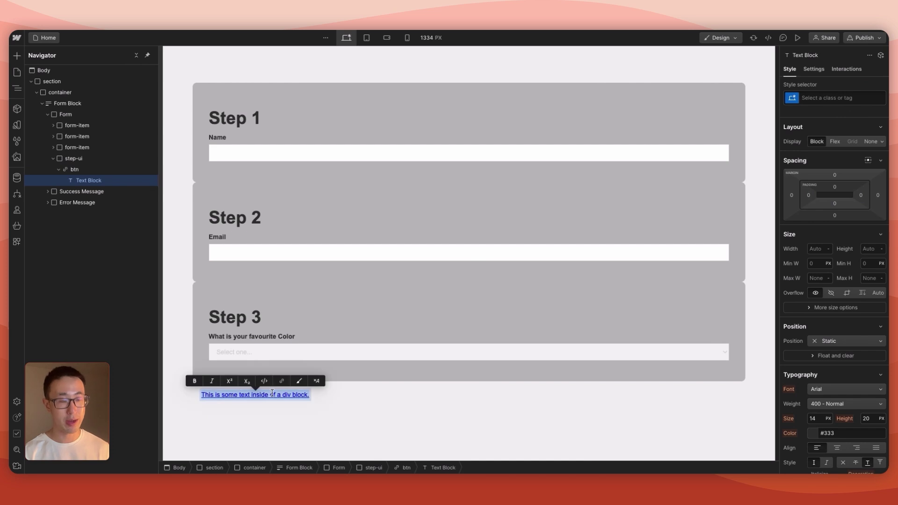
text(Back Button)
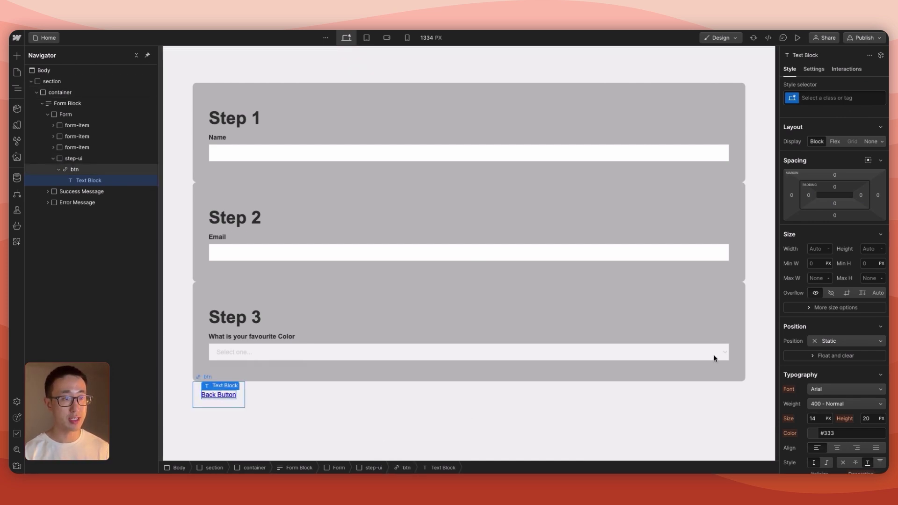
Step: Set the button background to red and its text colour to white
click(406, 468)
click(808, 330)
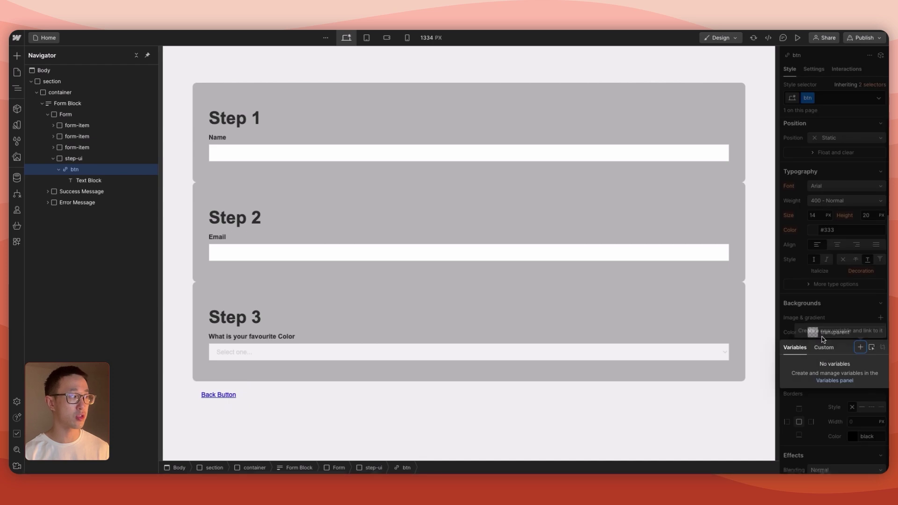
click(813, 332)
text(red)
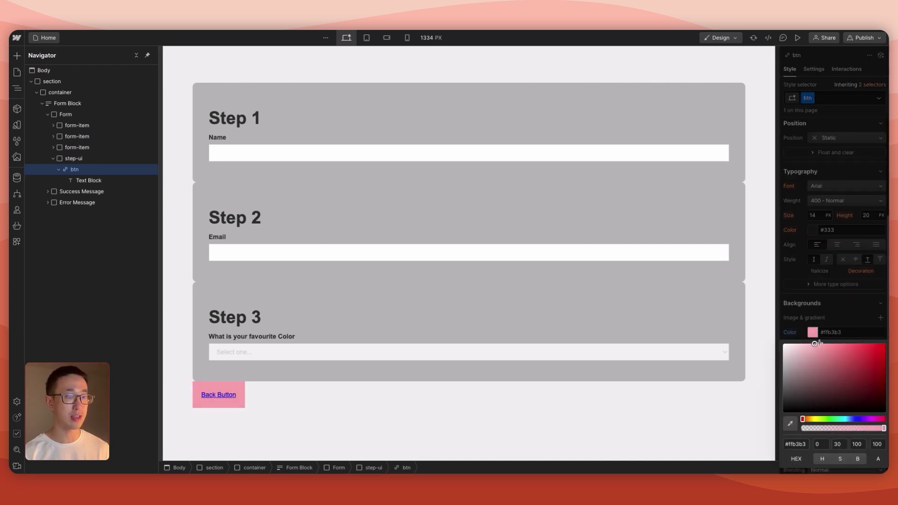
key(Return)
click(818, 233)
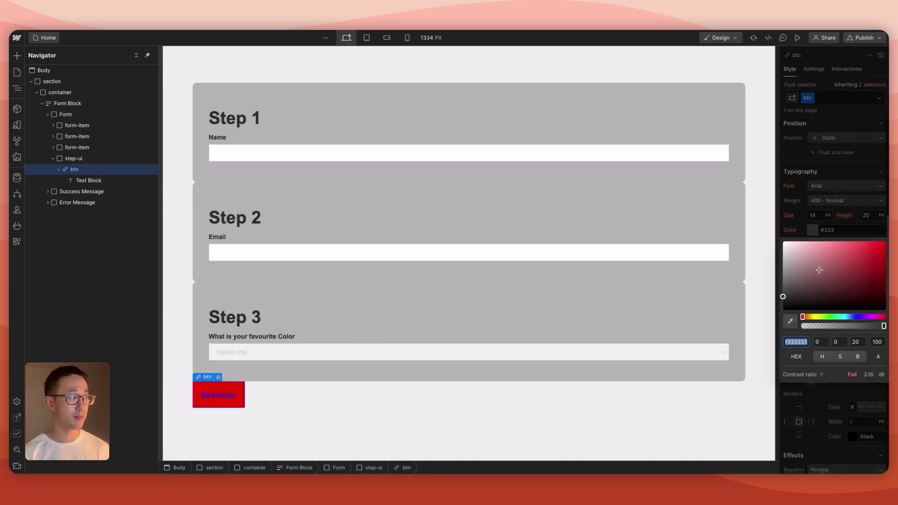
text(white)
key(Return)
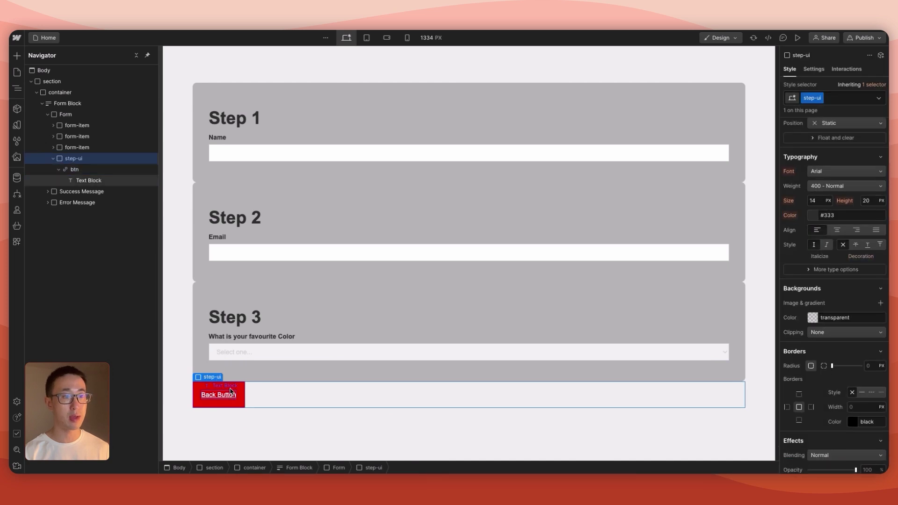
Step: Round the corners to 6 px, switch the background to black, and duplicate the button
drag(836, 381, 837, 381)
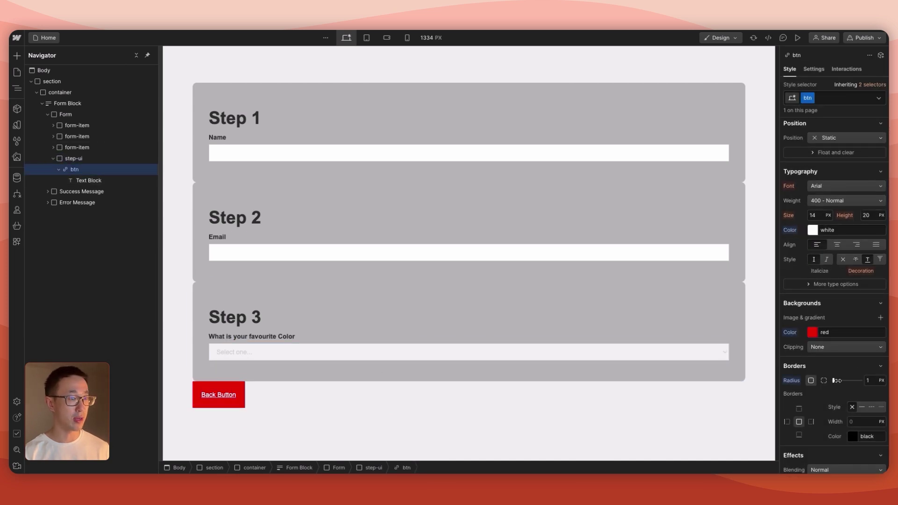
click(819, 332)
text(black)
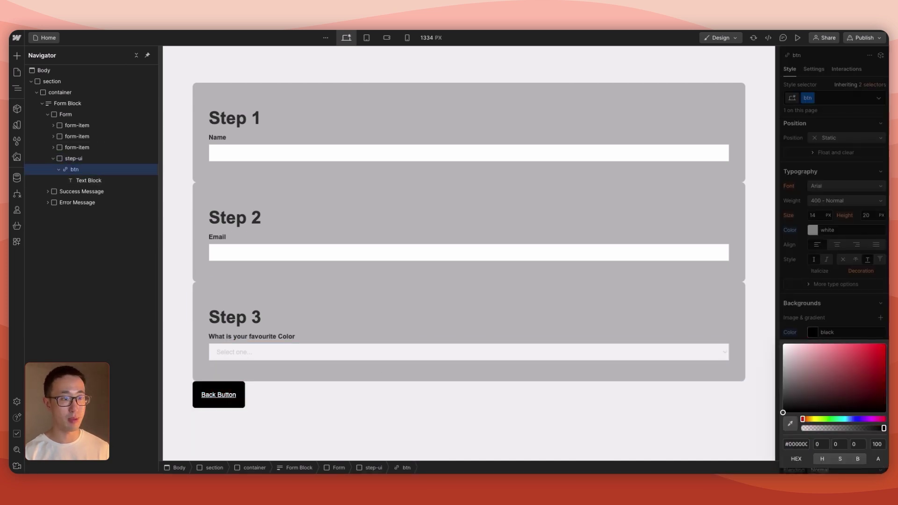
key(Return)
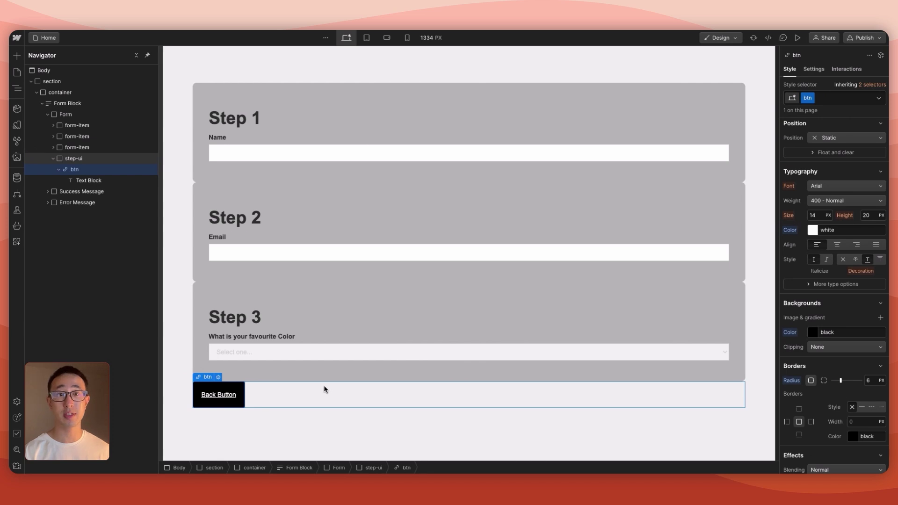
key(super+d)
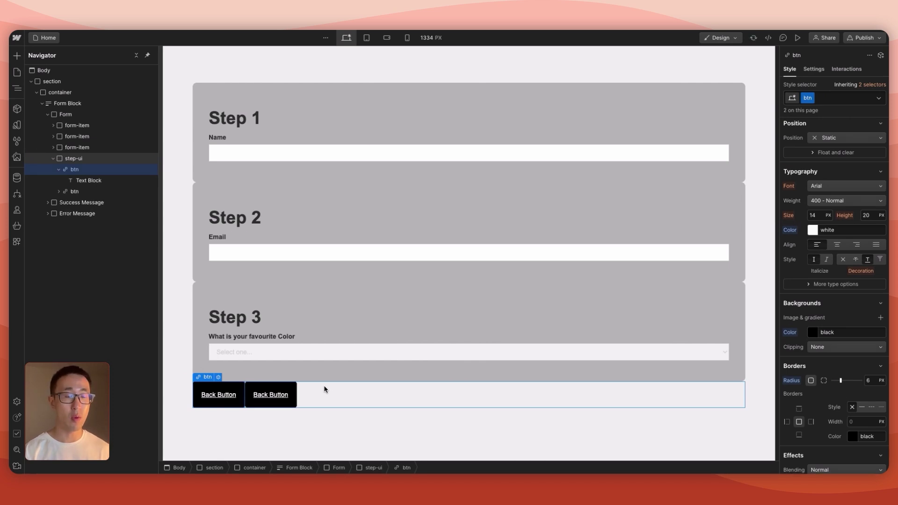
Step: Change the duplicate's label from Back Button to Next Button
click(261, 396)
click(260, 396)
double_click(259, 396)
text(Next)
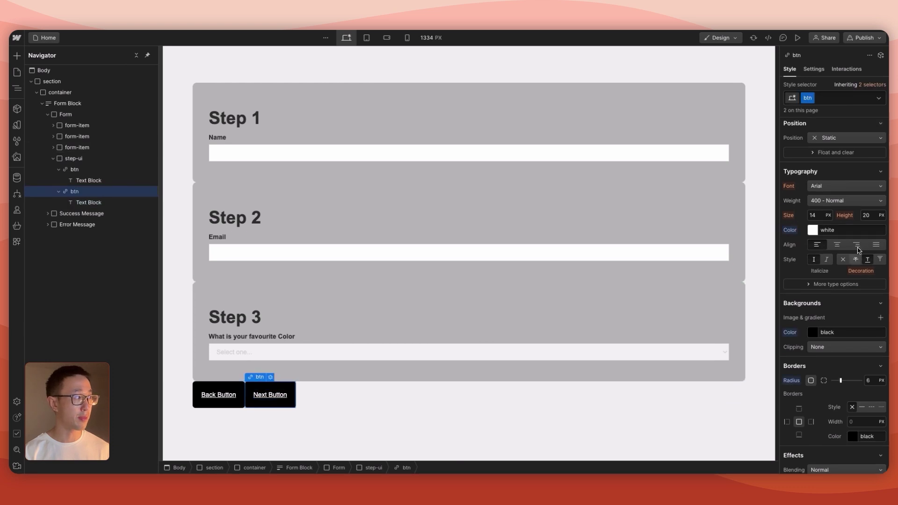
key(Escape)
Step: Insert a Form Button (Submit) into step-ui after the Next Button
click(452, 397)
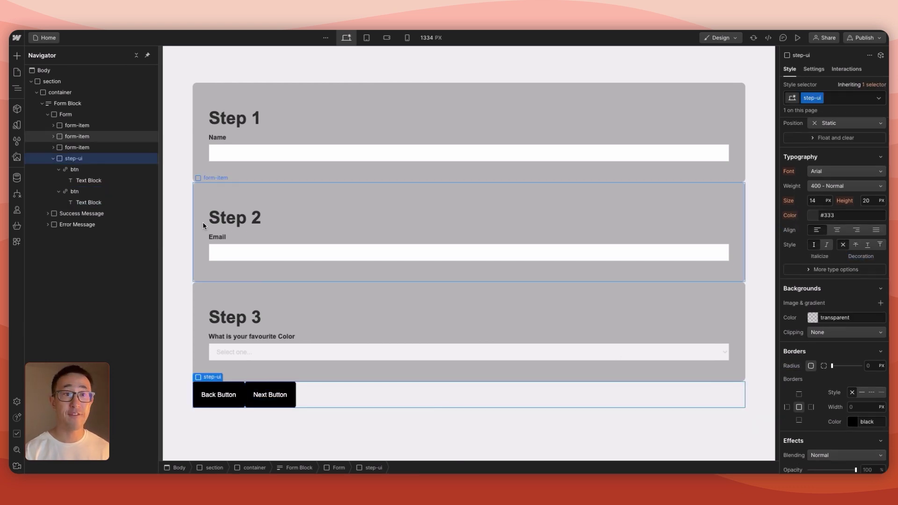
click(17, 56)
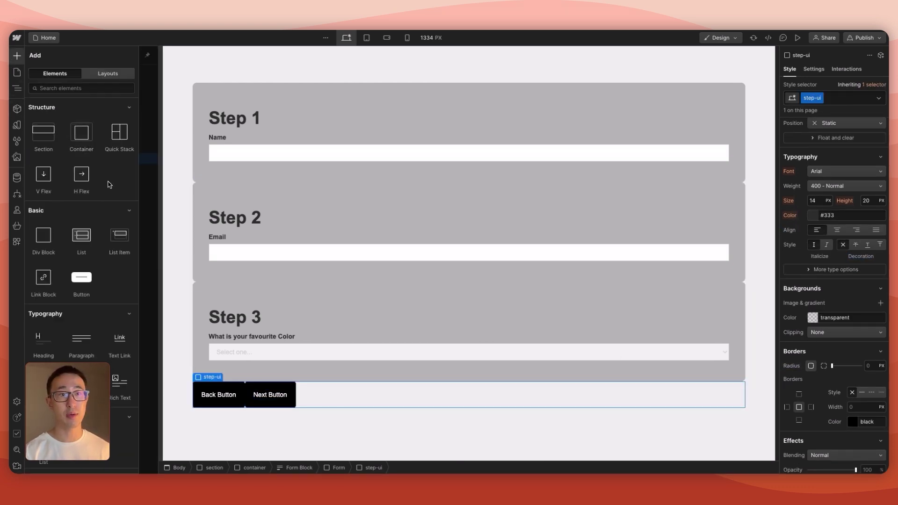
scroll(101, 224, down, 10)
scroll(70, 328, down, 1)
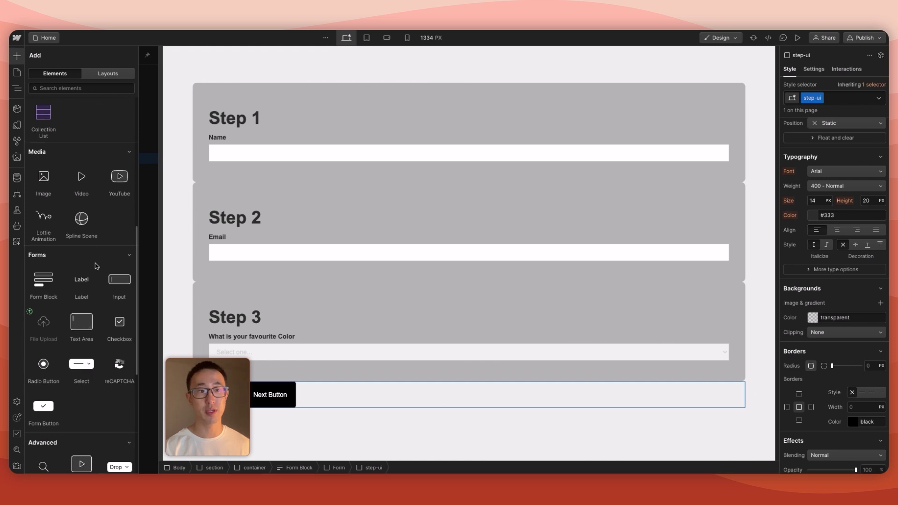
click(45, 414)
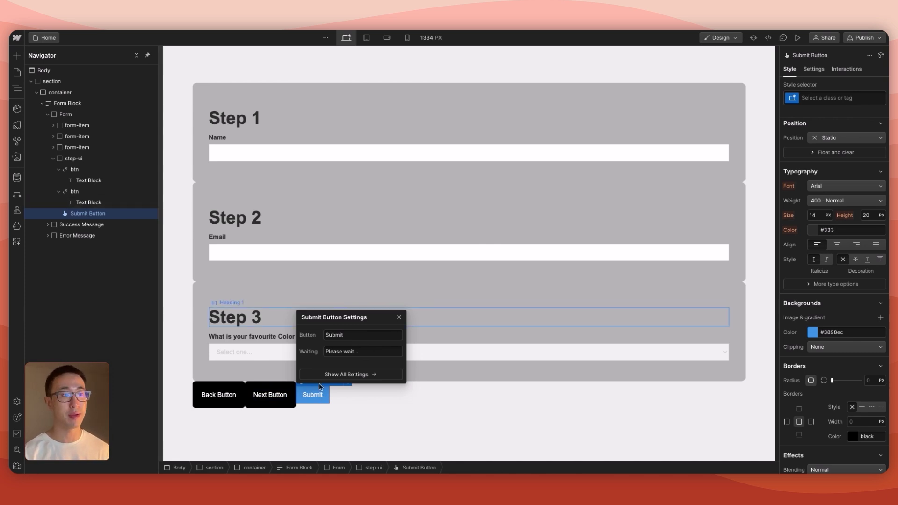
click(276, 394)
click(291, 395)
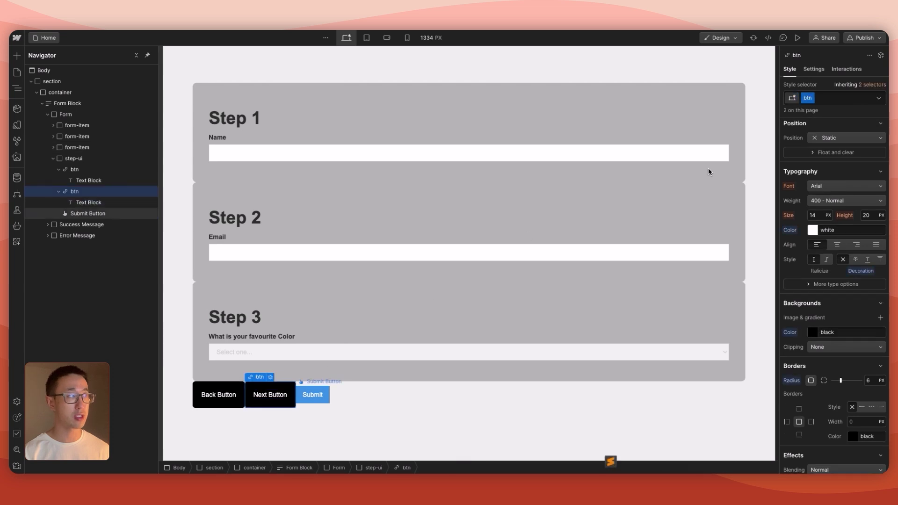
Step: Give Submit the btn class plus a submit combo class with a red background
click(315, 393)
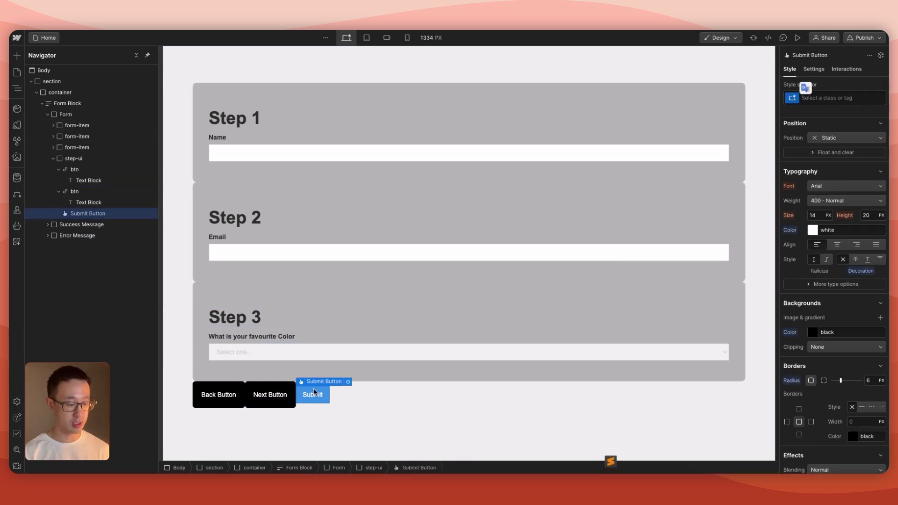
click(836, 98)
text(btn)
key(Return)
click(835, 99)
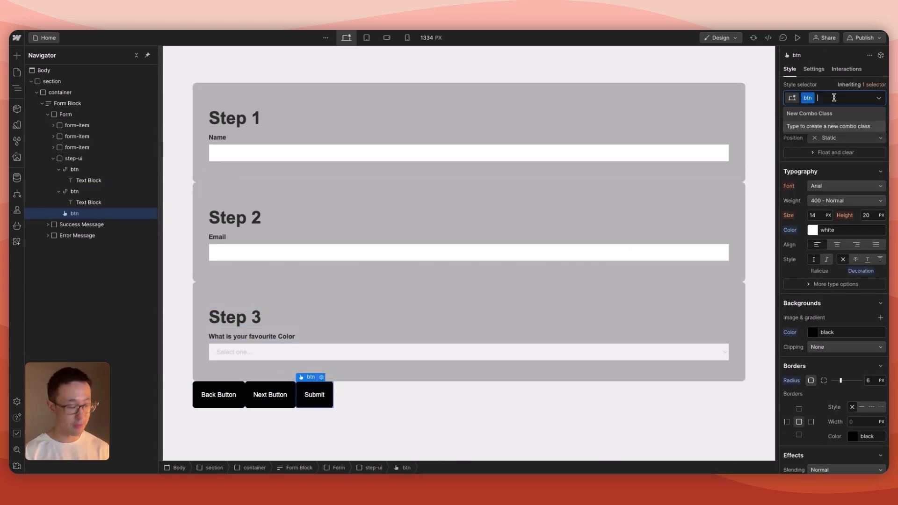
text(submit)
key(Return)
scroll(867, 359, down, 1)
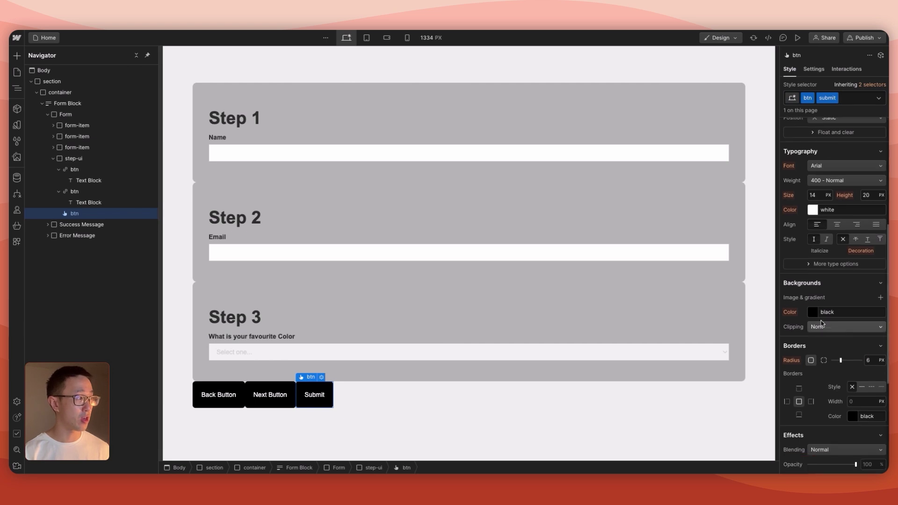
click(808, 308)
click(817, 316)
click(817, 316)
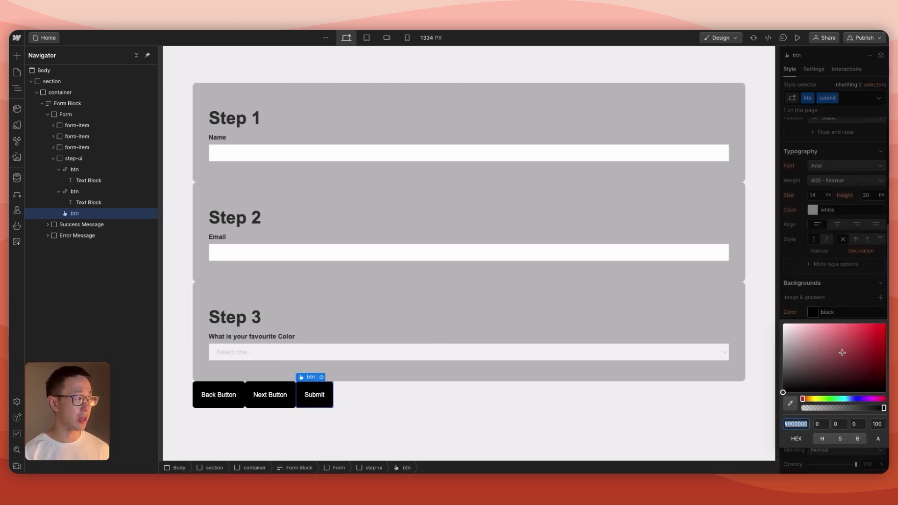
click(874, 327)
Step: Set the btn buttons' minimum width to 12rem and select the step-ui wrapper
click(551, 389)
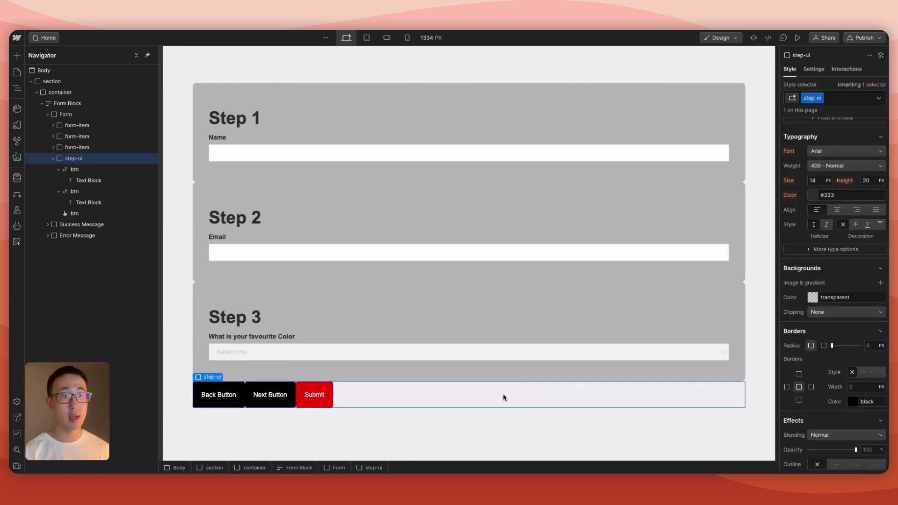
scroll(832, 210, up, 5)
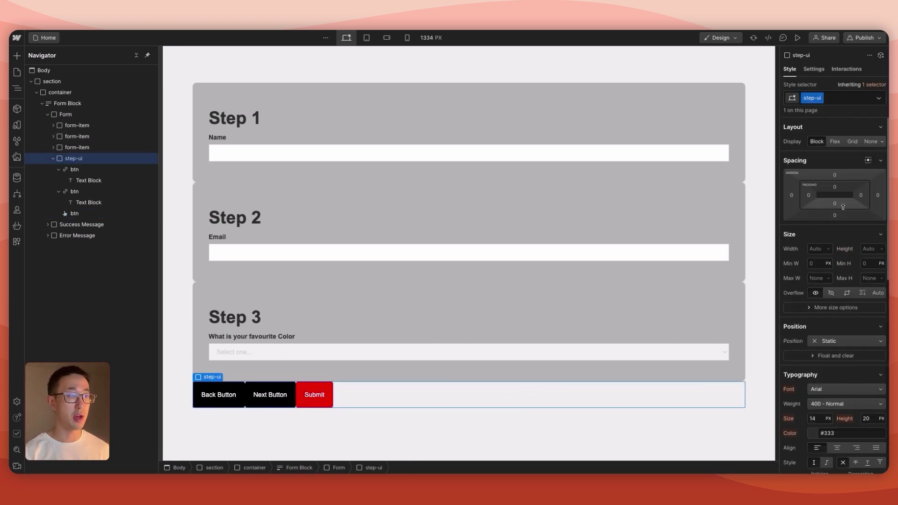
click(293, 394)
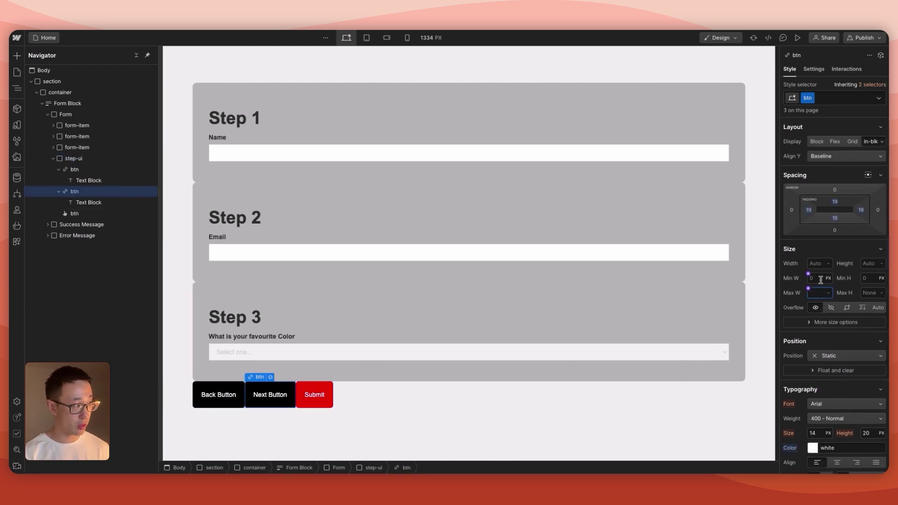
text(12rem)
key(Return)
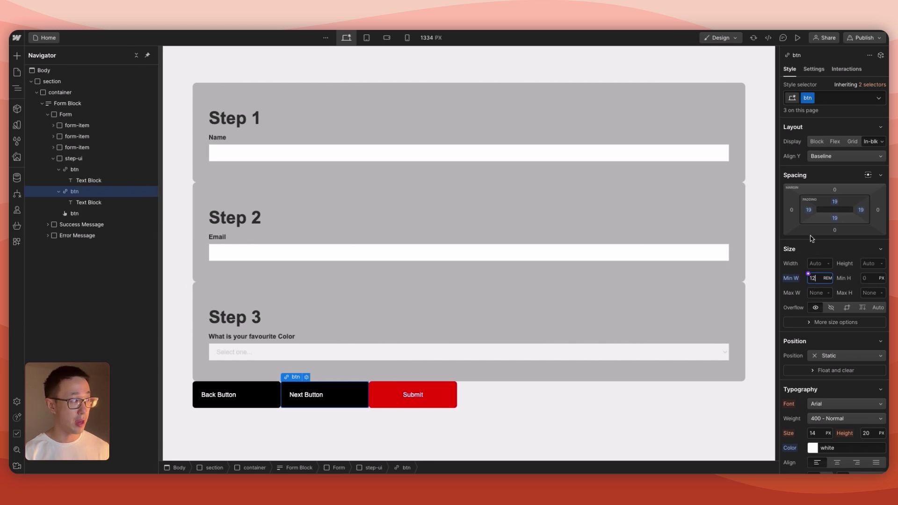
scroll(825, 306, down, 3)
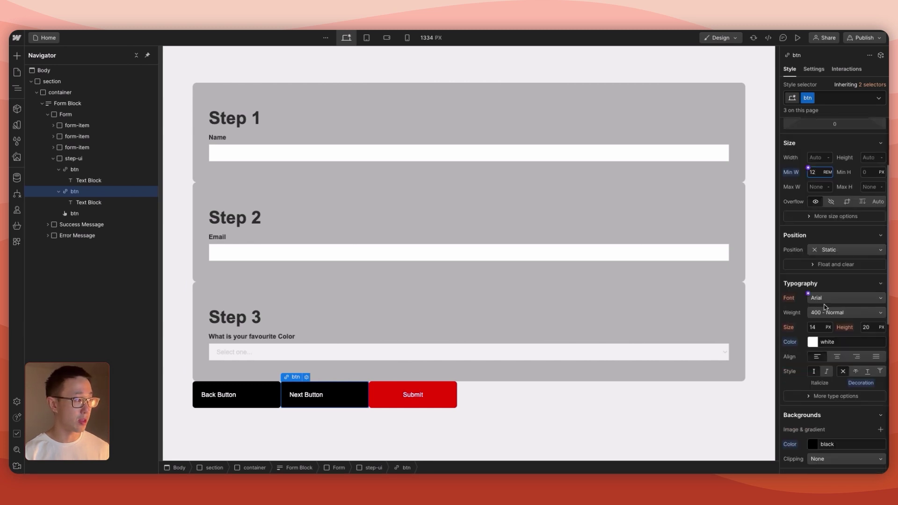
click(603, 390)
click(835, 142)
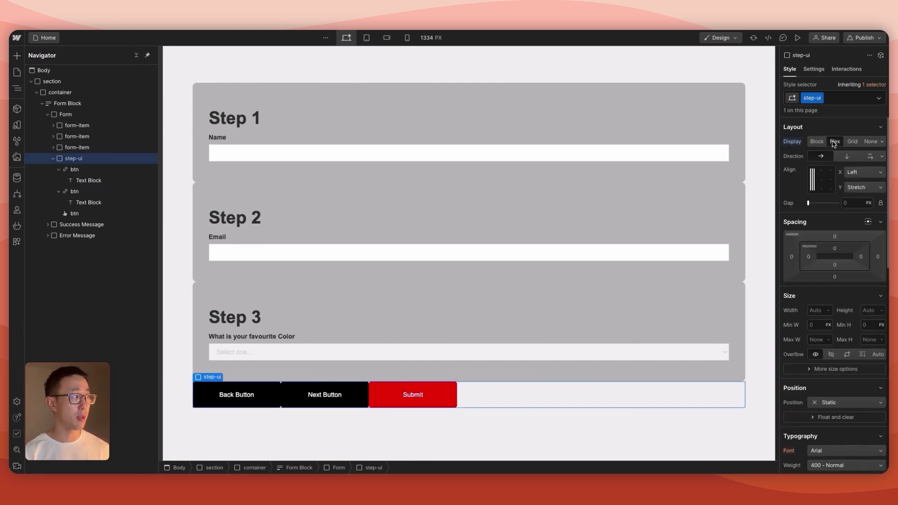
click(861, 186)
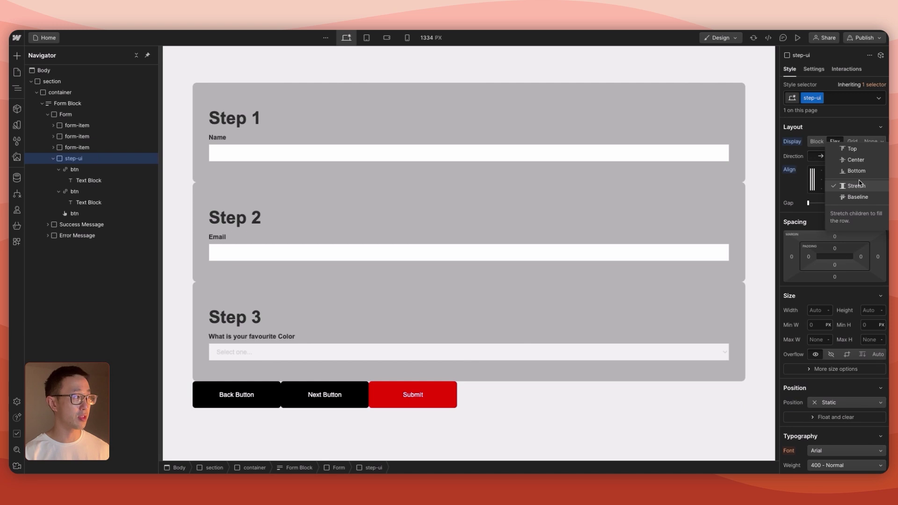
click(865, 172)
click(864, 171)
click(866, 208)
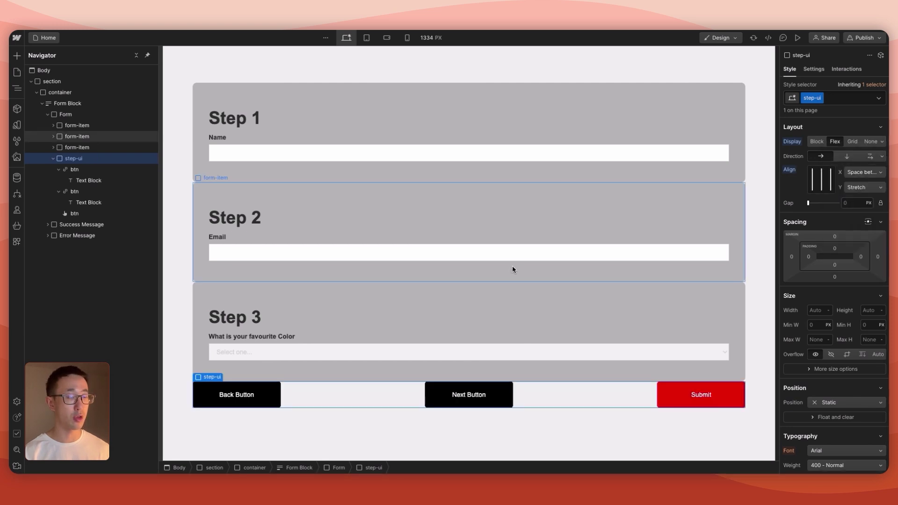
click(516, 273)
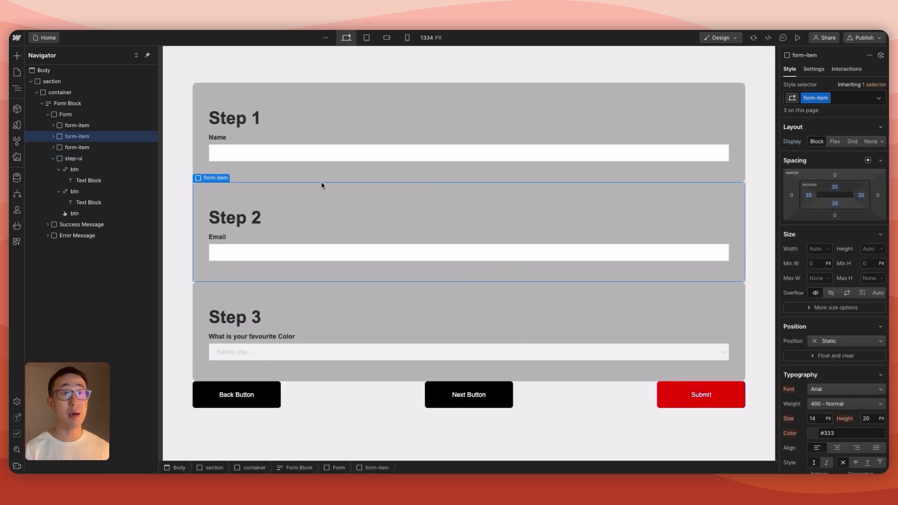
click(53, 158)
click(70, 113)
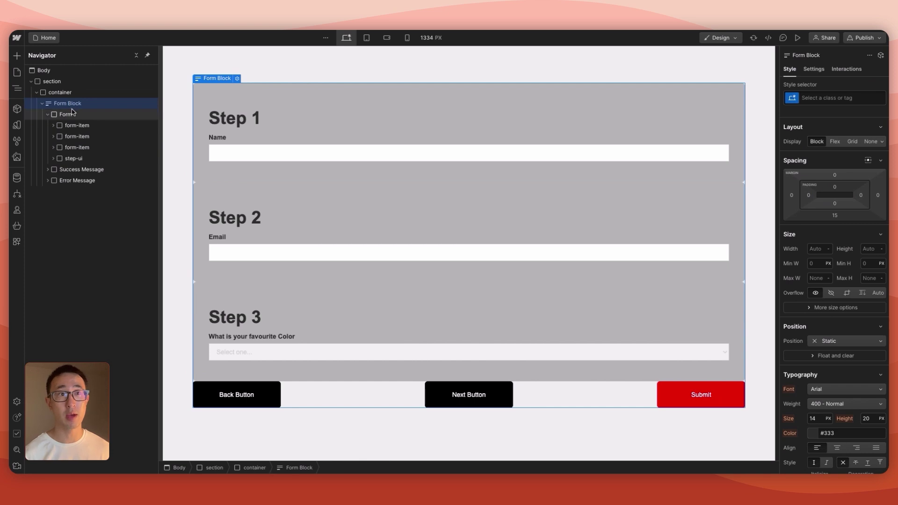
click(77, 136)
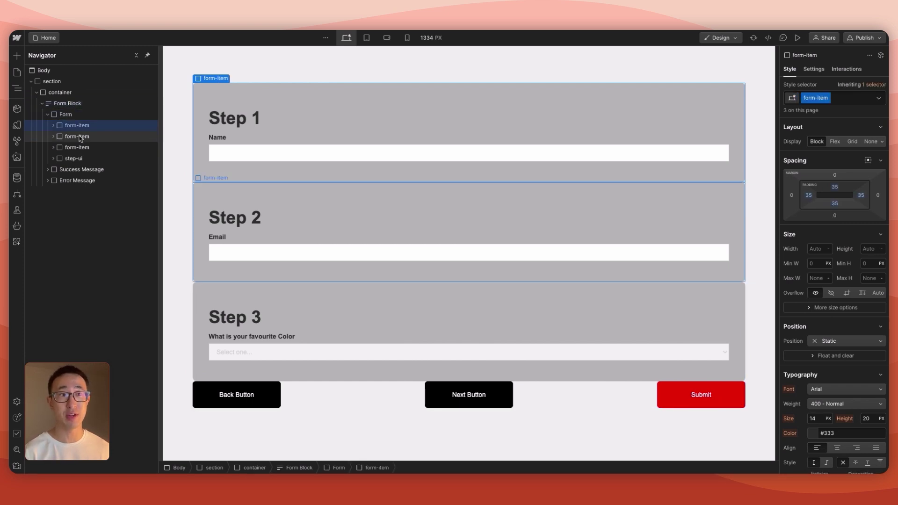
click(81, 147)
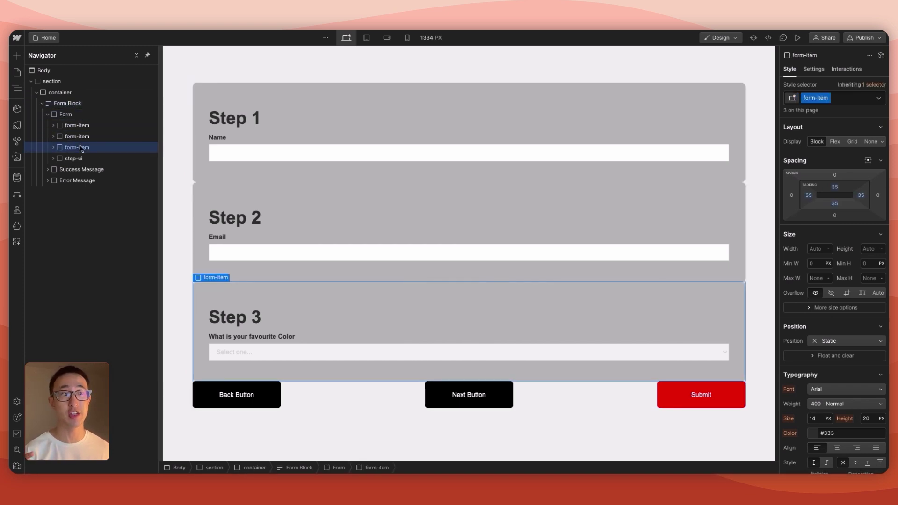
click(82, 158)
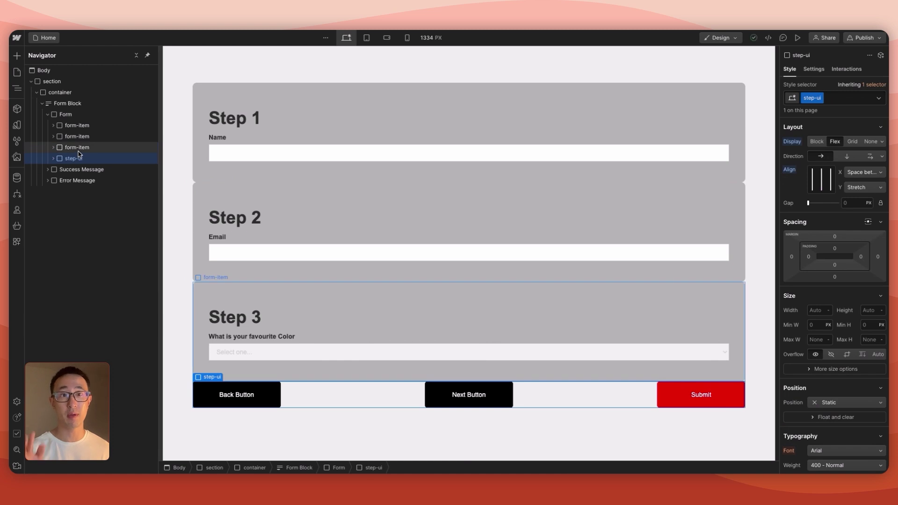
click(54, 159)
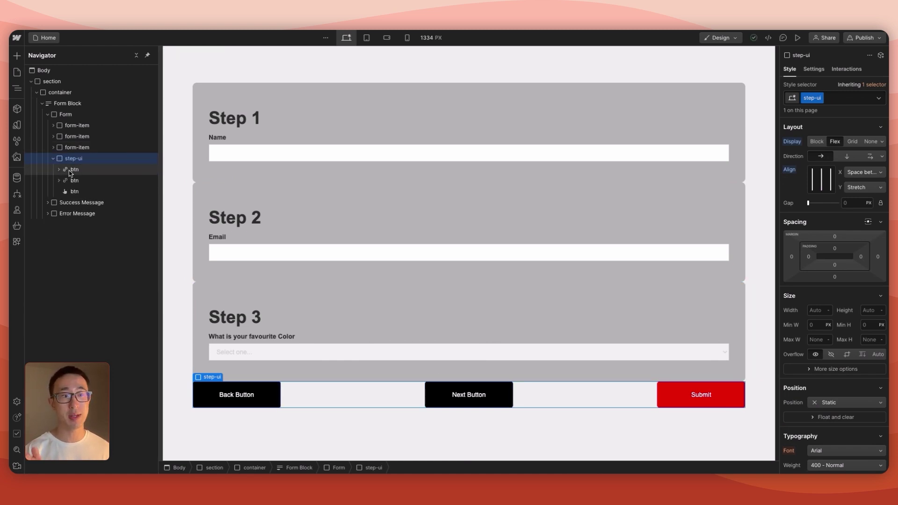
click(74, 180)
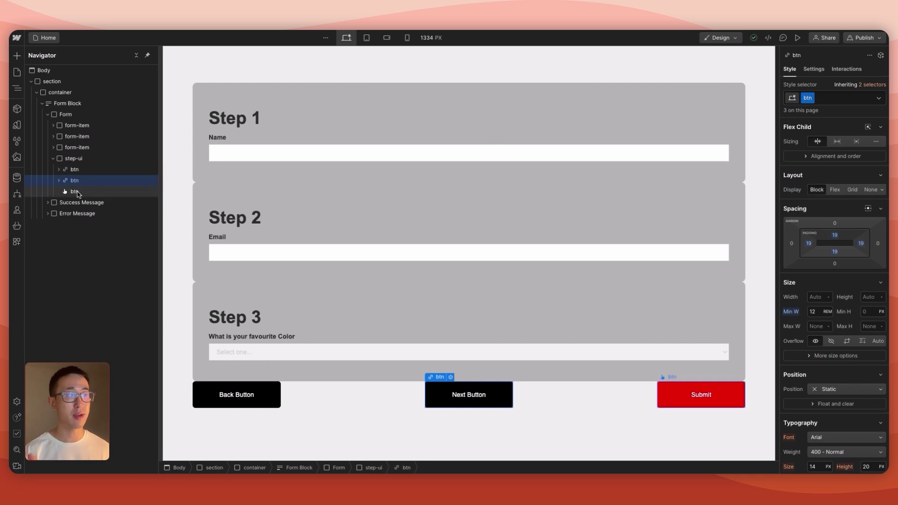
click(108, 191)
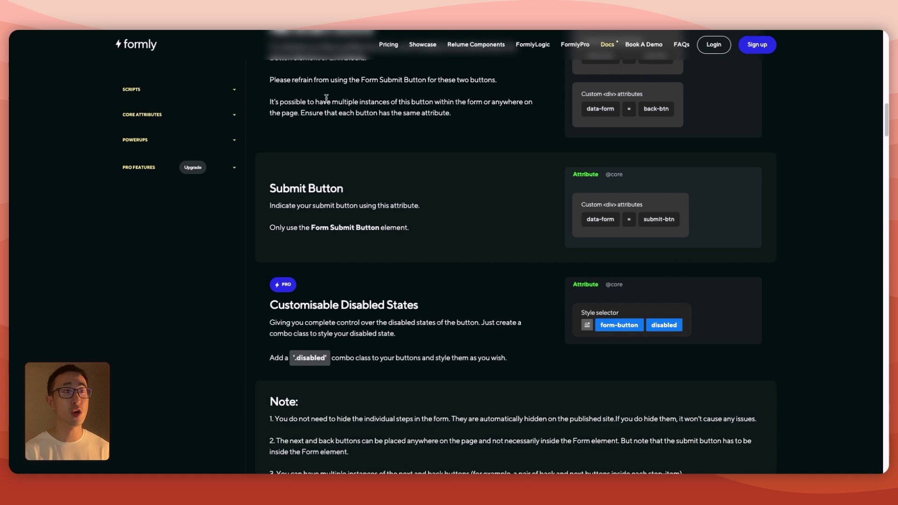
Step: Copy the Formly multi-step Production script tag from the docs
scroll(326, 99, up, 1)
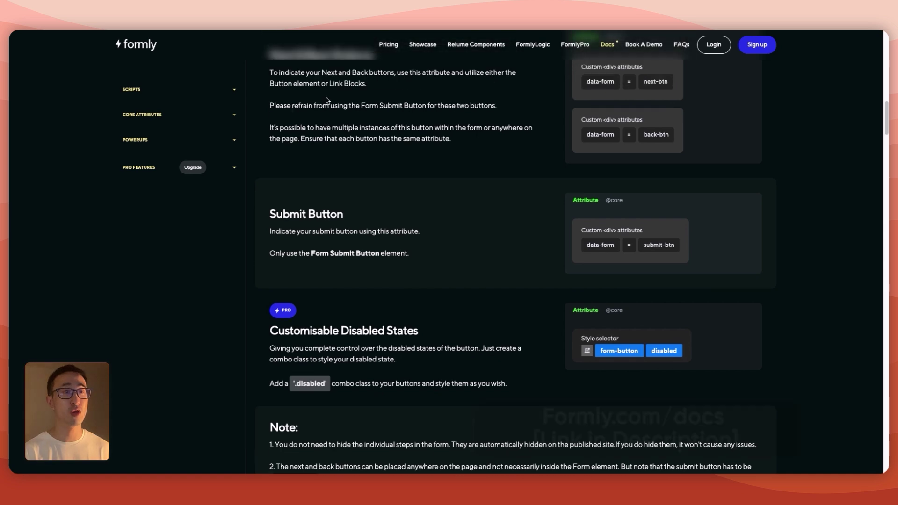
scroll(326, 99, up, 6)
scroll(529, 210, up, 5)
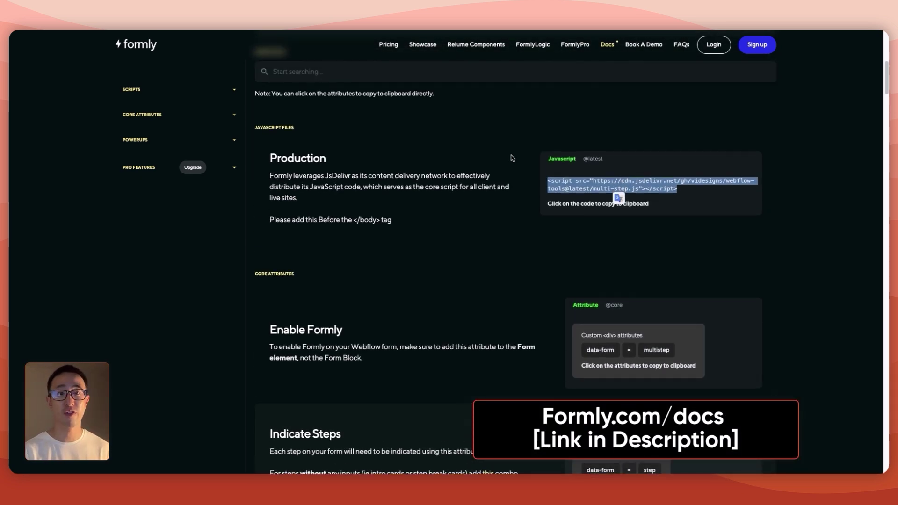
click(592, 183)
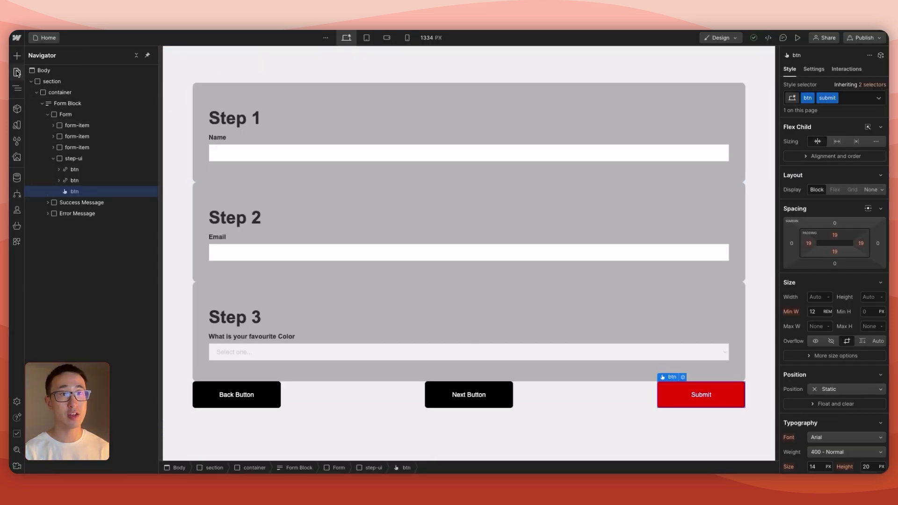
Step: Paste the script into the Home page's Before </body> custom code and save
click(17, 72)
click(124, 104)
scroll(256, 327, down, 20)
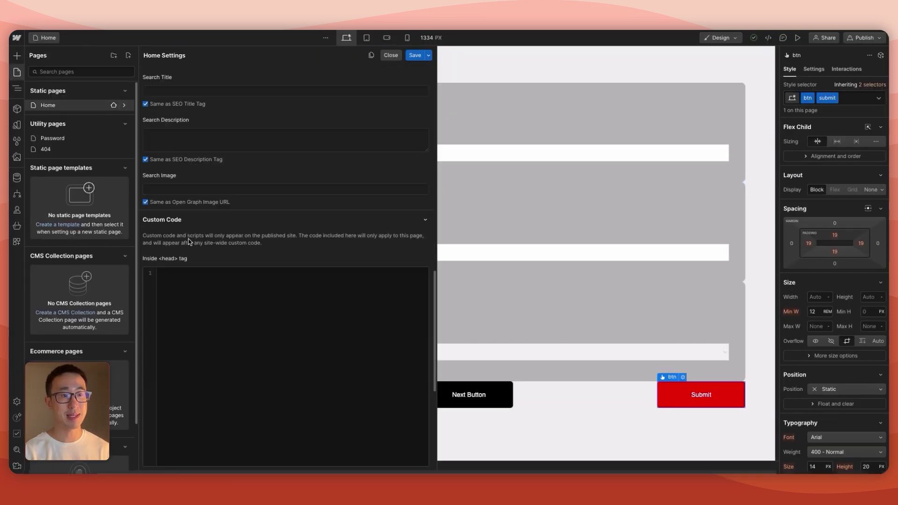
click(172, 298)
key(ctrl+v)
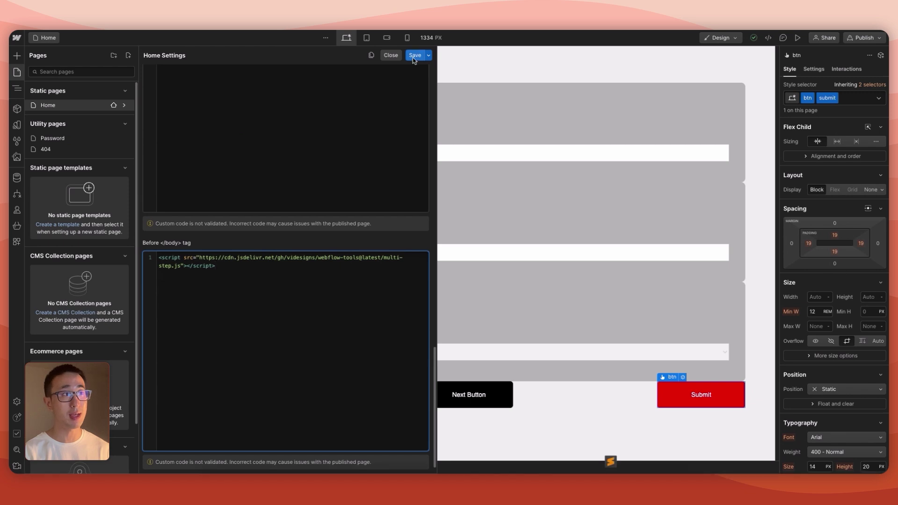
click(414, 57)
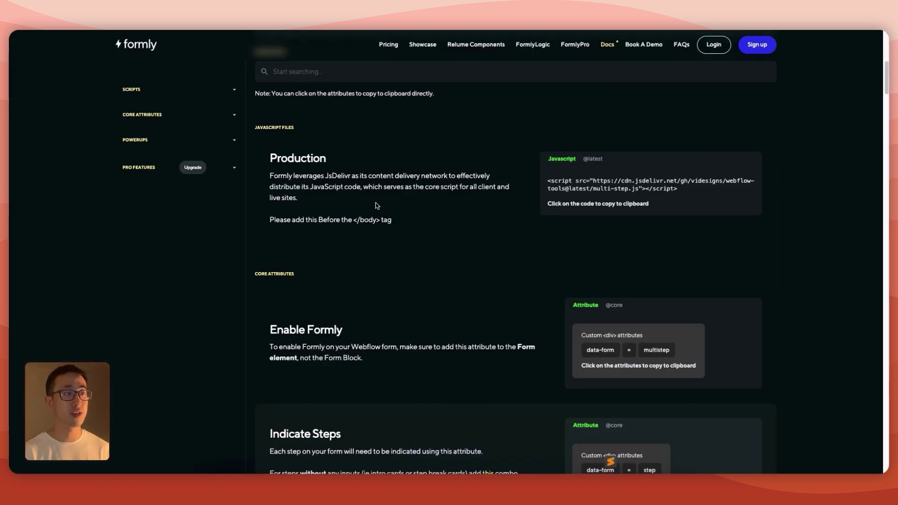
Step: Copy the data-form attribute name from the docs' Enable Formly section
scroll(374, 204, down, 1)
scroll(375, 205, down, 1)
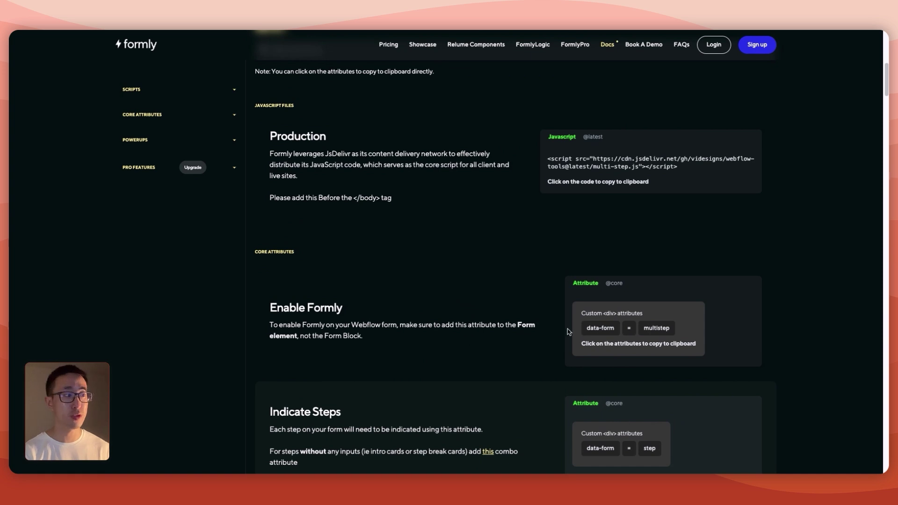
click(607, 329)
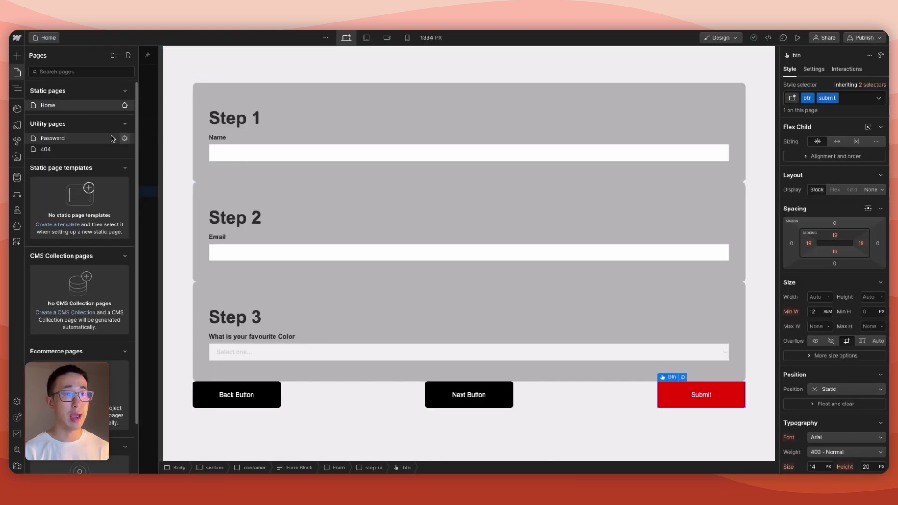
Step: Select the Form element and add a custom attribute named data-form
key(z)
click(253, 124)
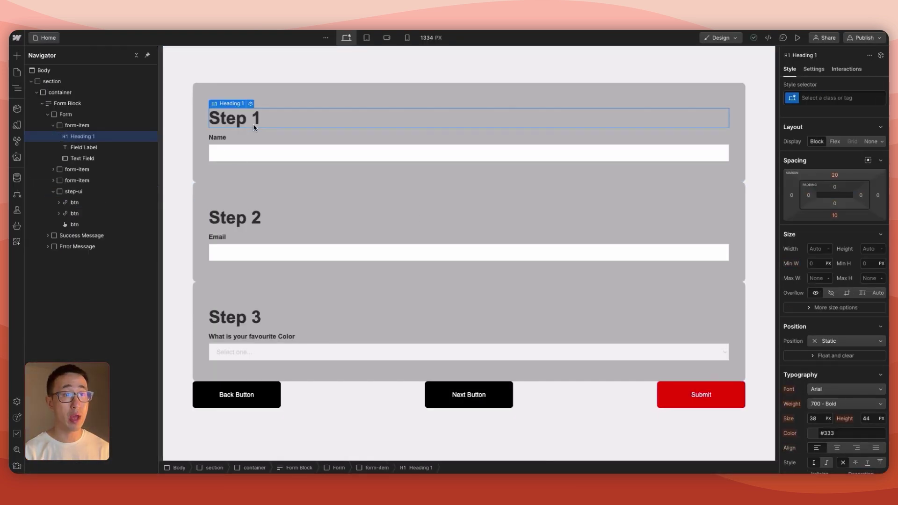
click(67, 116)
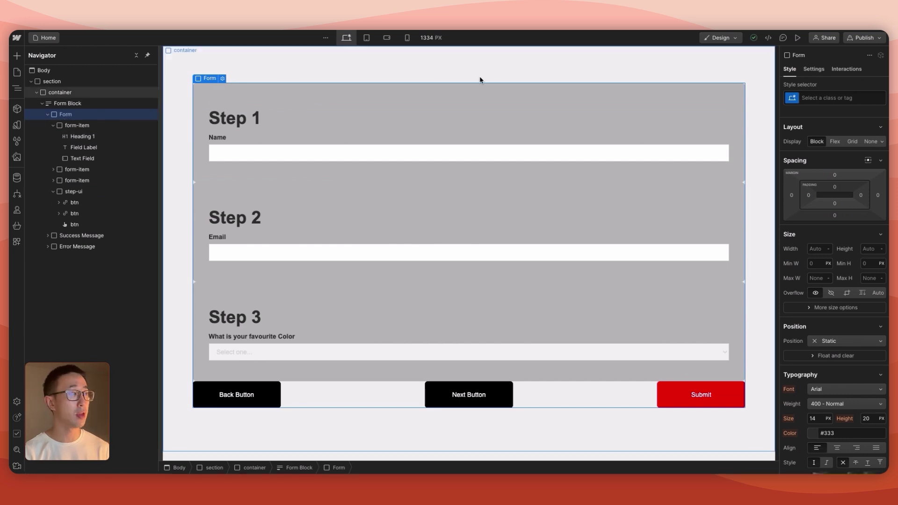
click(814, 70)
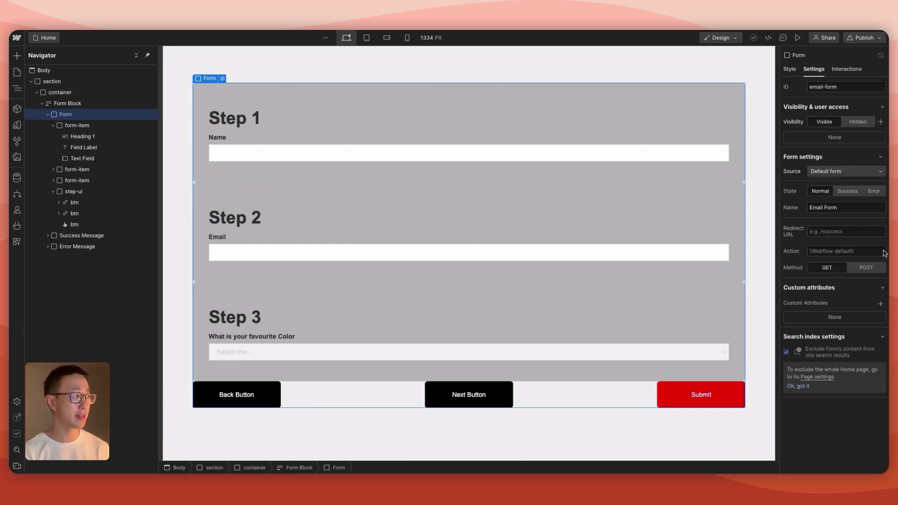
click(879, 305)
key(ctrl+v)
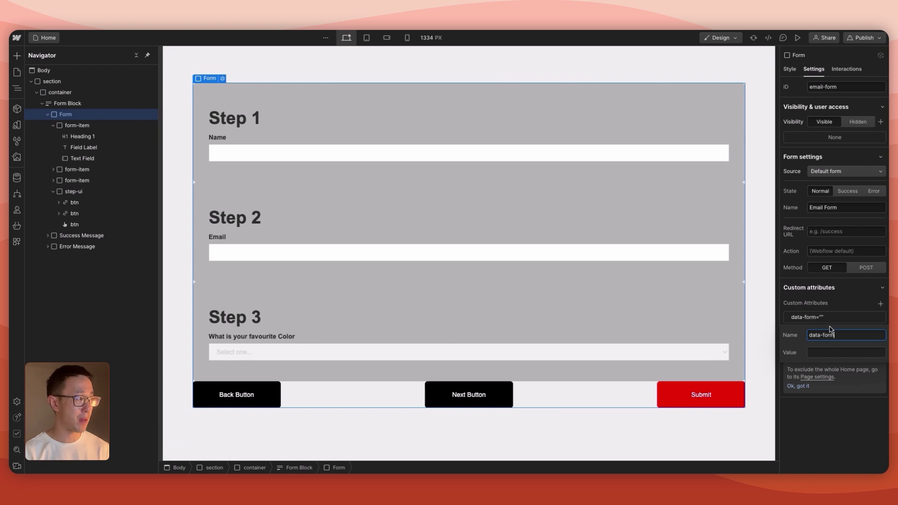
Step: Copy multistep from the Formly docs and paste it as the attribute value
key(ctrl+Tab)
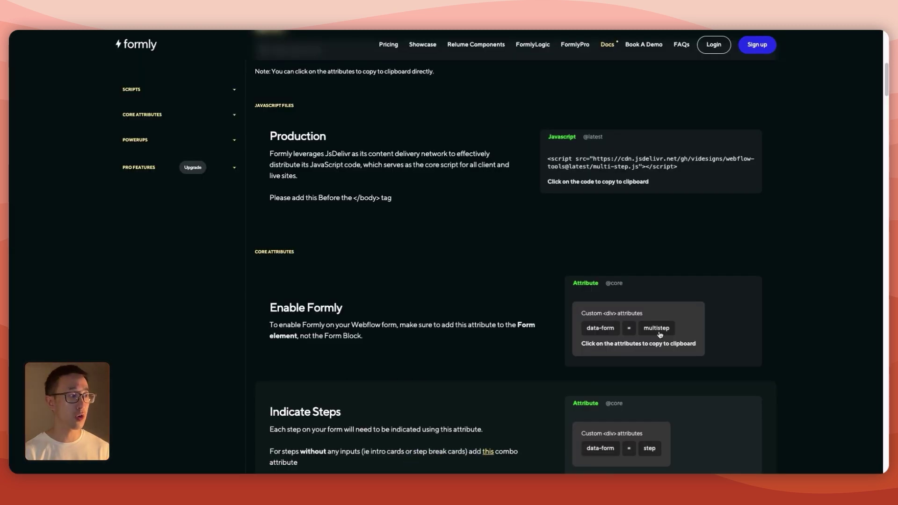
click(657, 327)
key(ctrl+Tab)
click(826, 352)
key(ctrl+v)
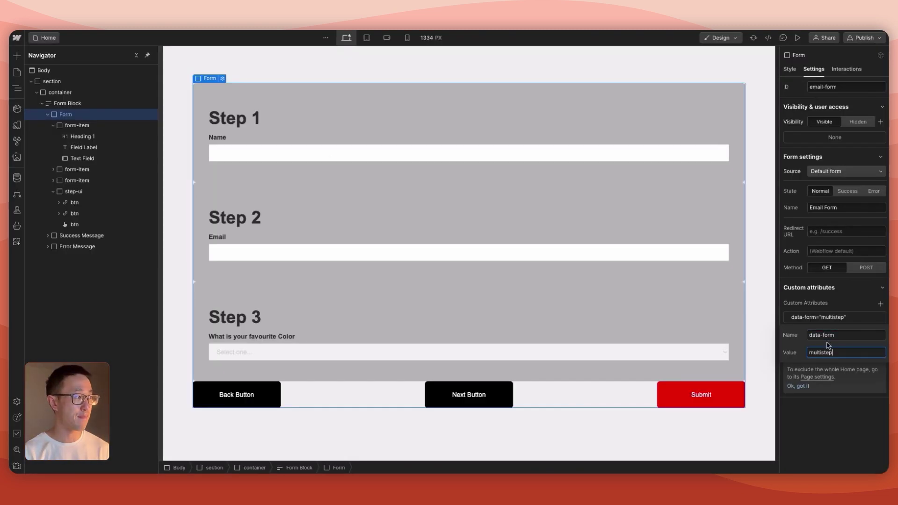
Step: Copy the data-form name from the docs' Indicate Steps section
key(ctrl+Tab)
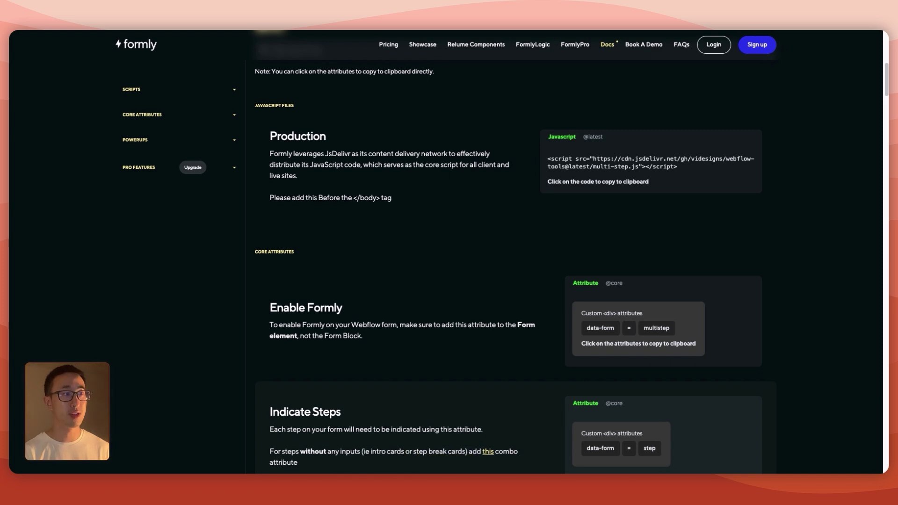
scroll(447, 222, down, 3)
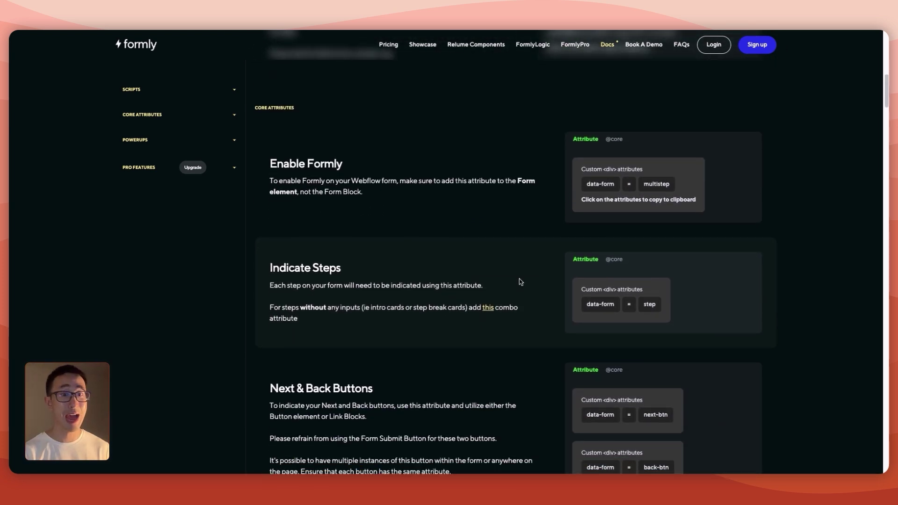
click(599, 305)
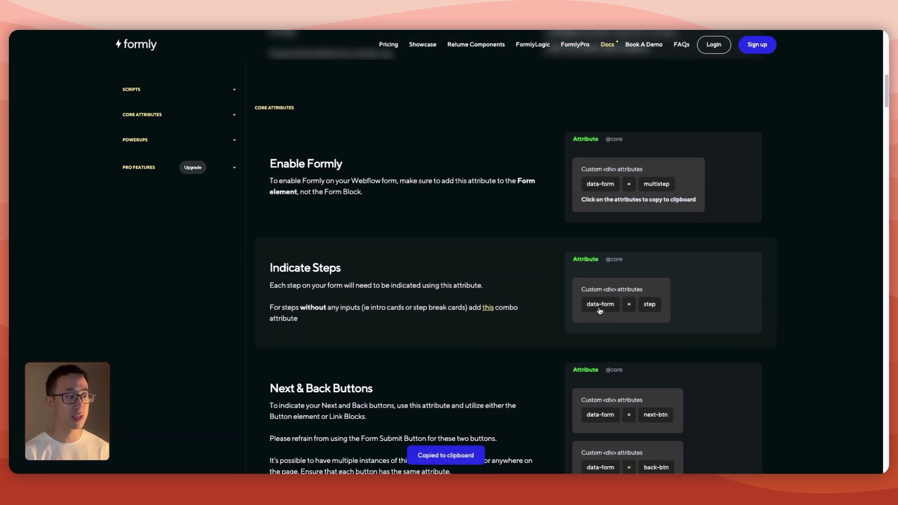
key(ctrl+Tab)
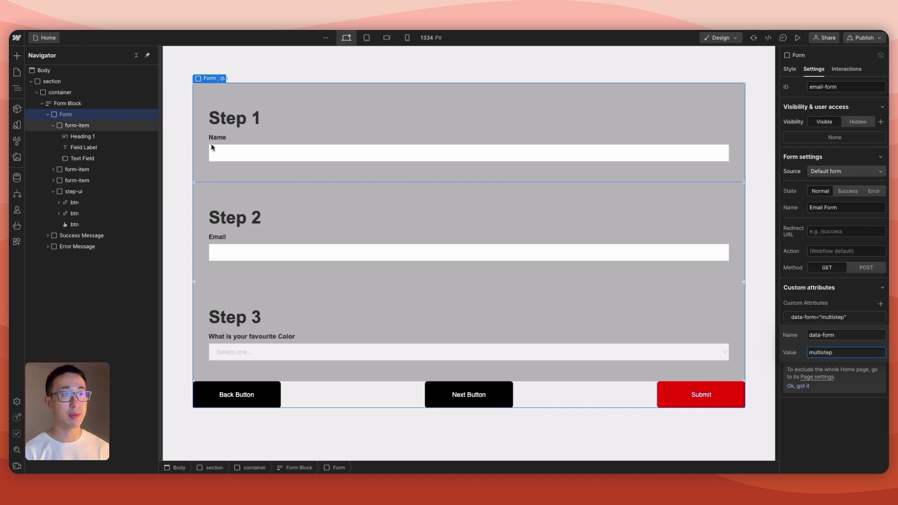
Step: Add custom attributes to the Step 1 and Step 2 form blocks
click(53, 126)
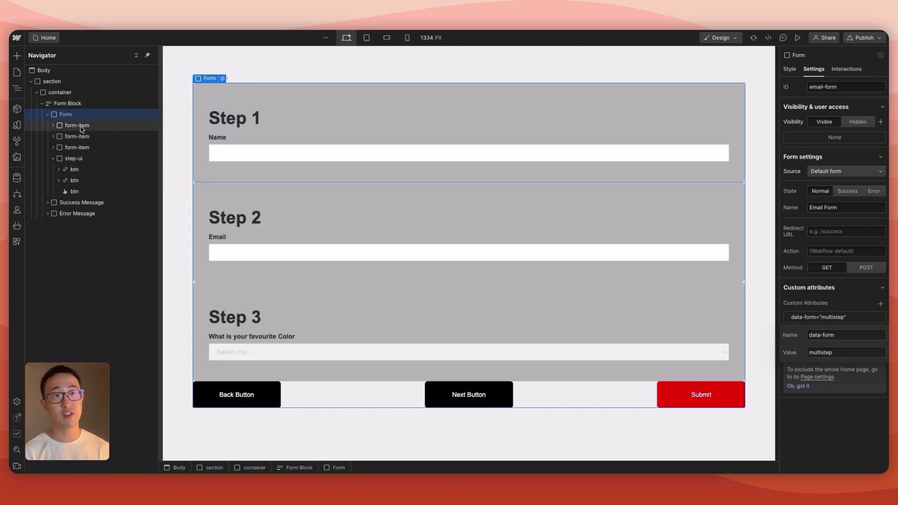
click(72, 125)
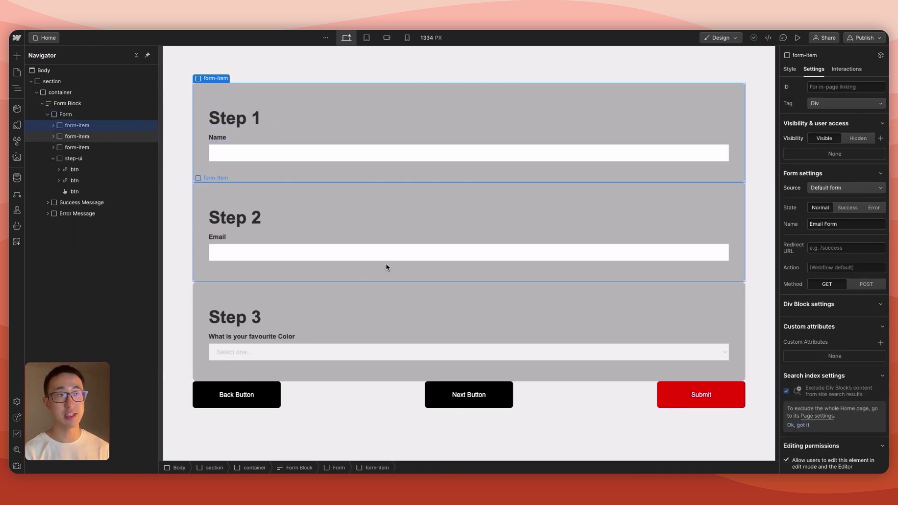
click(880, 343)
click(841, 391)
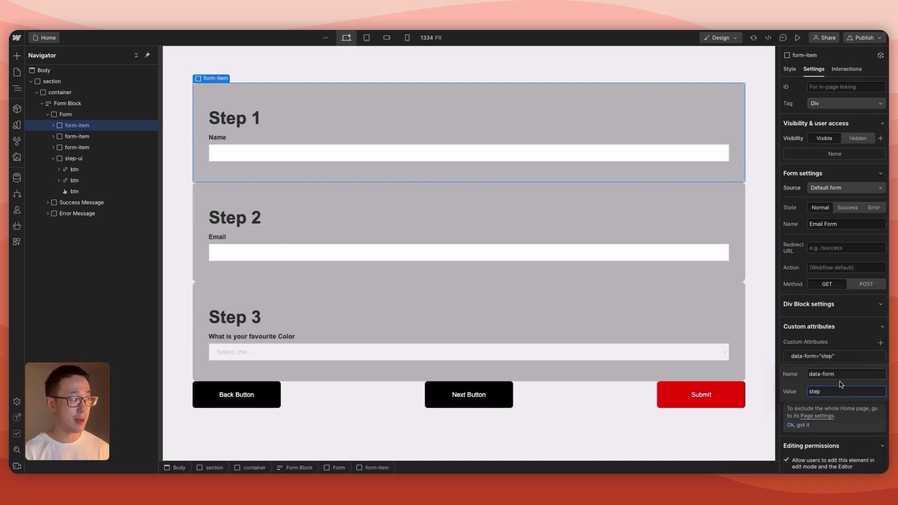
click(77, 136)
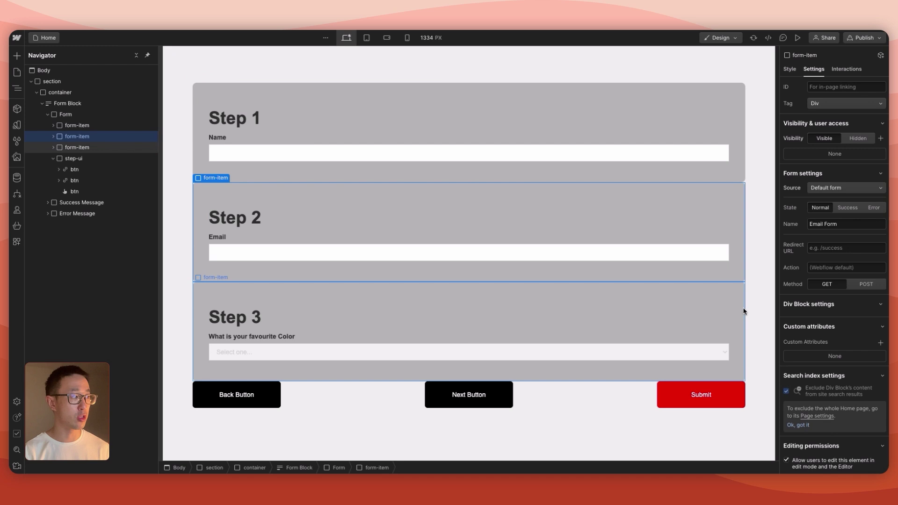
click(879, 342)
click(838, 391)
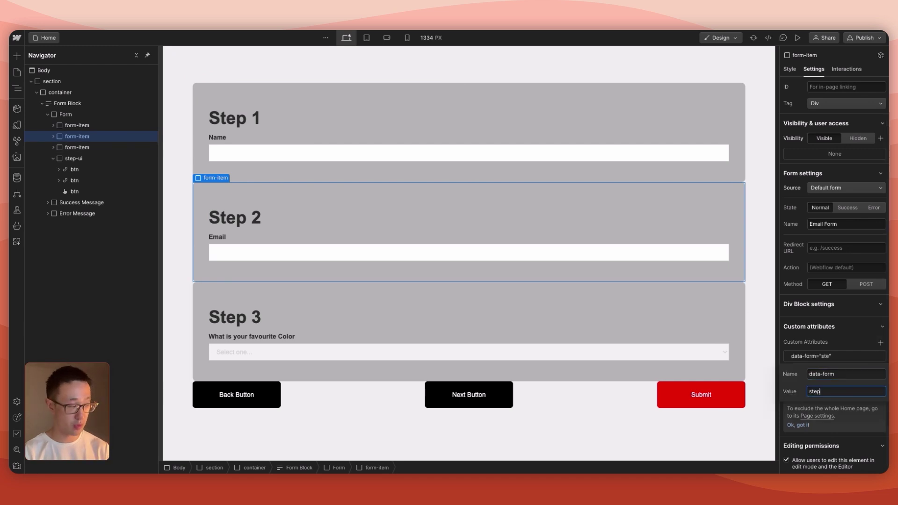
Step: Add a data-form custom attribute with value step to the Step 3 form block
click(124, 148)
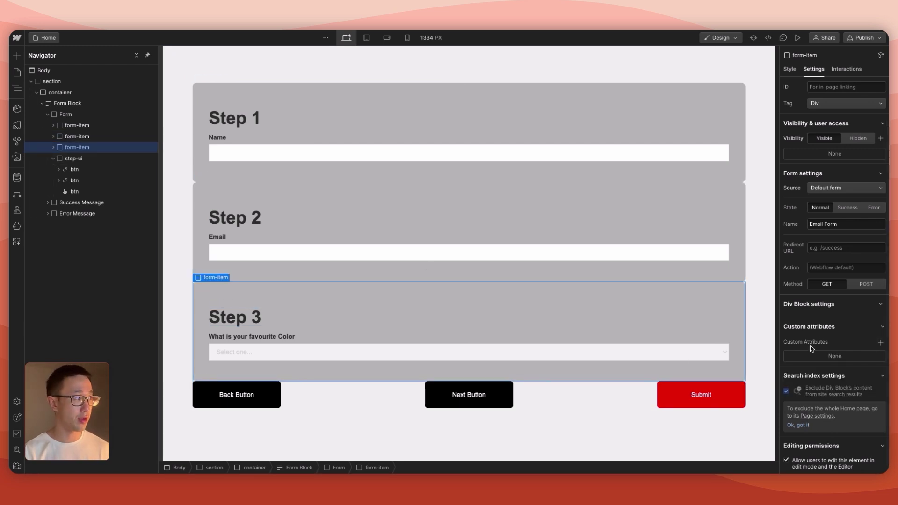
click(880, 343)
key(ctrl+v)
click(831, 390)
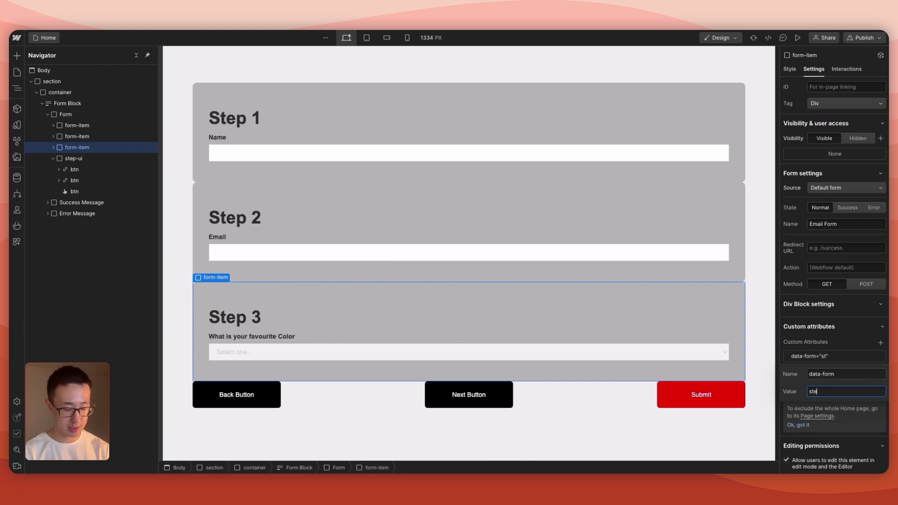
Step: Look up the Next & Back Buttons section in the Formly docs
key(super+Tab)
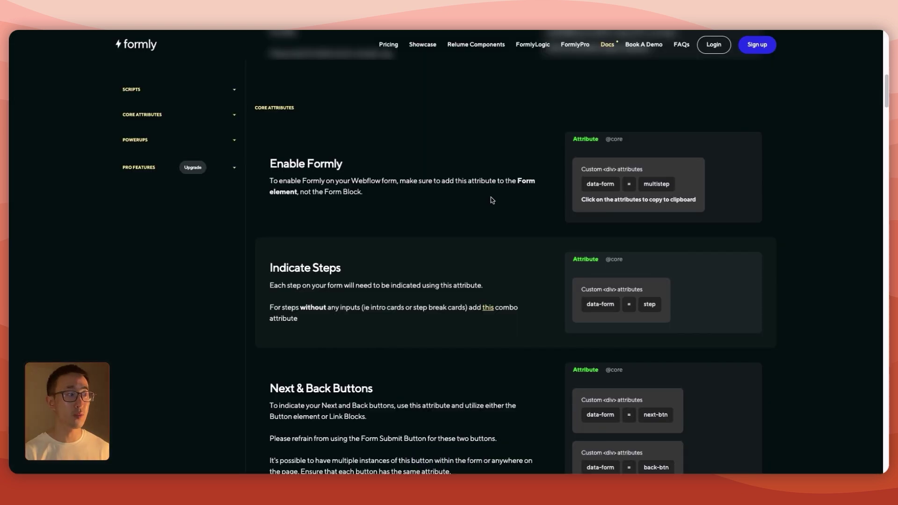
scroll(532, 228, down, 2)
scroll(533, 227, down, 2)
triple_click(330, 248)
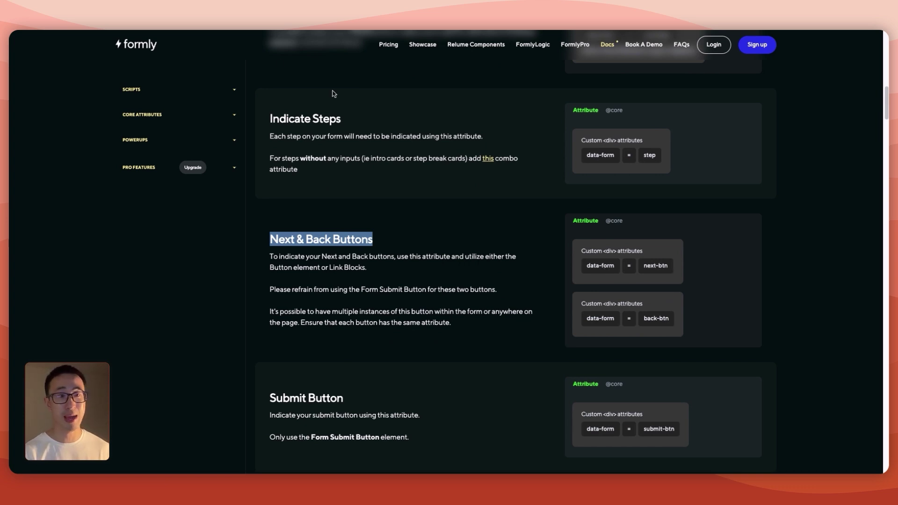
key(super+Tab)
click(257, 393)
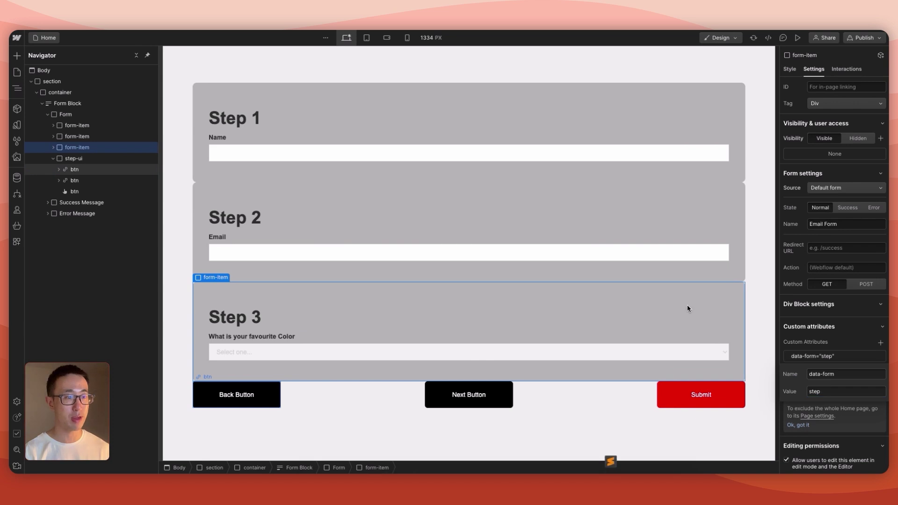
Step: Give the Back Button the custom attribute data-form="back-btn"
scroll(867, 349, down, 1)
click(880, 341)
text(data-form)
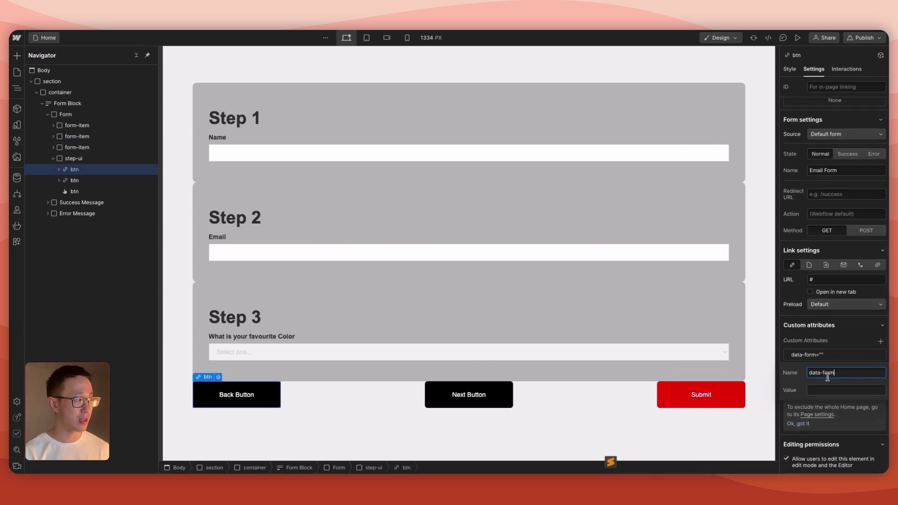
click(830, 390)
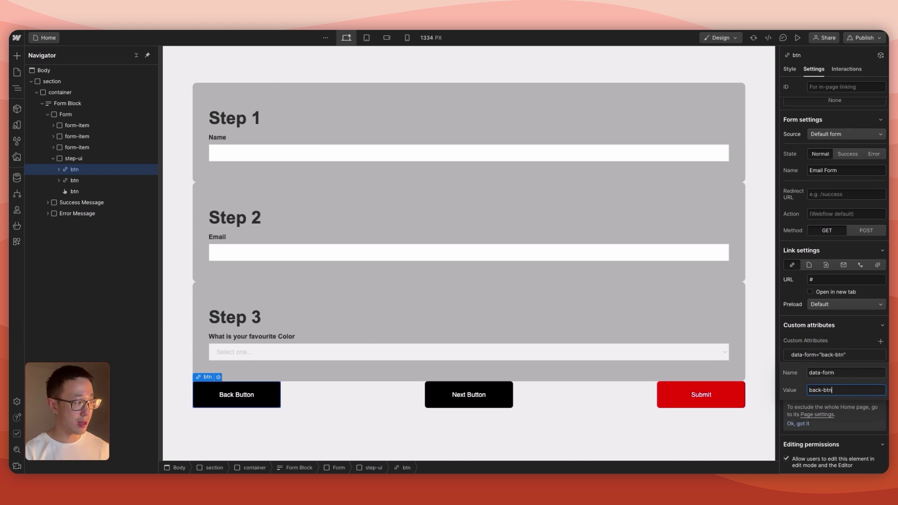
Step: Give the Next Button the custom attribute data-form="next-btn"
click(507, 392)
click(880, 378)
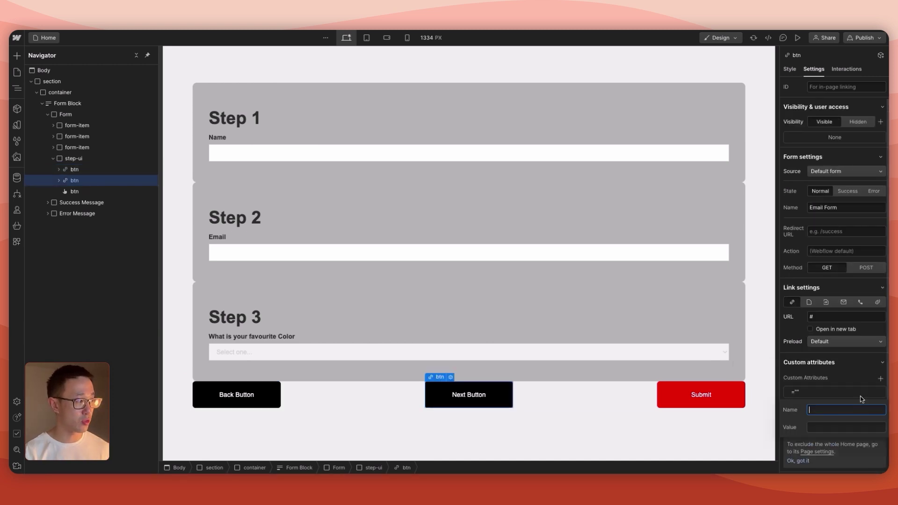
key(ctrl+v)
click(836, 426)
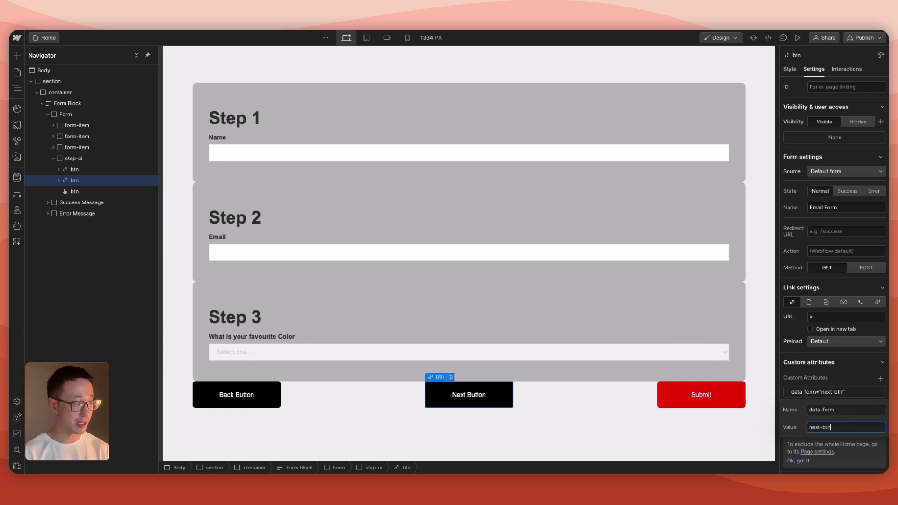
text(next-btn)
Step: Check the Formly docs for the submit attribute and select the red Submit button
key(ctrl+Tab)
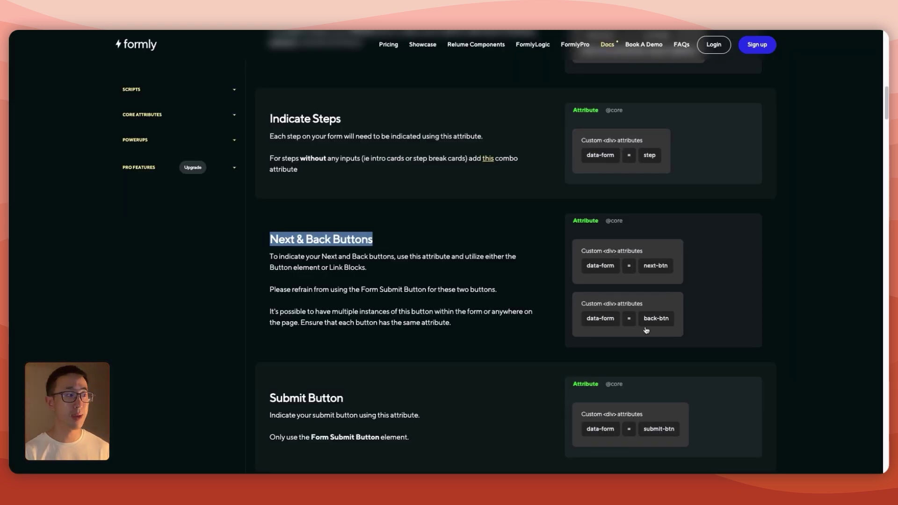
scroll(646, 330, down, 1)
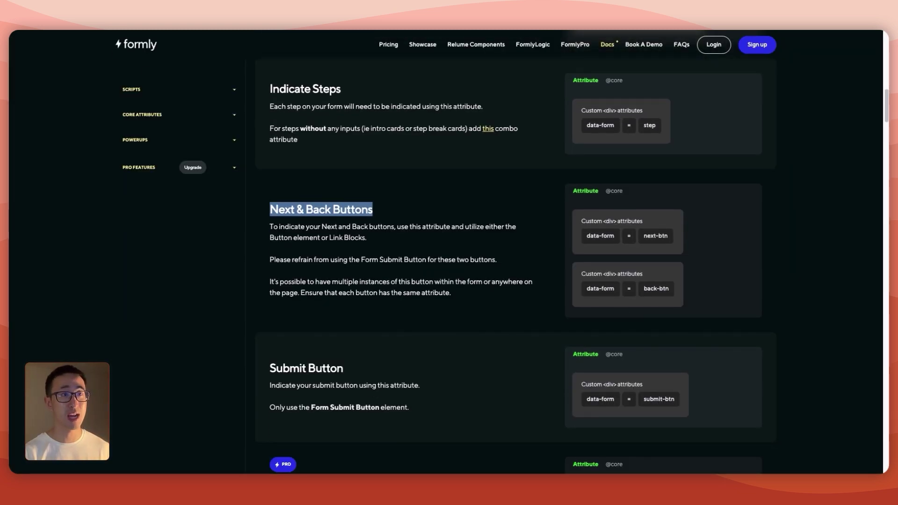
key(ctrl+Tab)
click(739, 405)
Step: Add the custom attribute data-form="submit-btn" to the Submit button
click(881, 325)
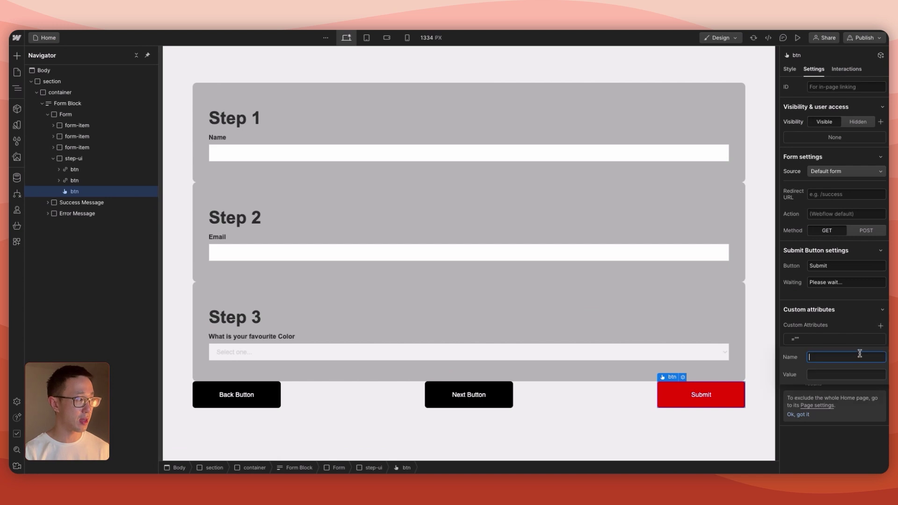
text(data-form)
click(845, 375)
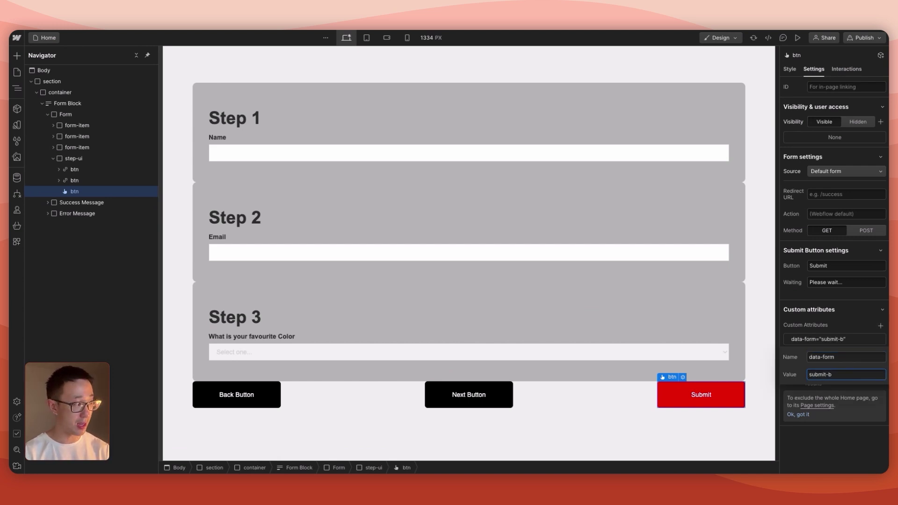
Step: Scroll through the Formly docs to review the remaining attribute options
key(ctrl+Tab)
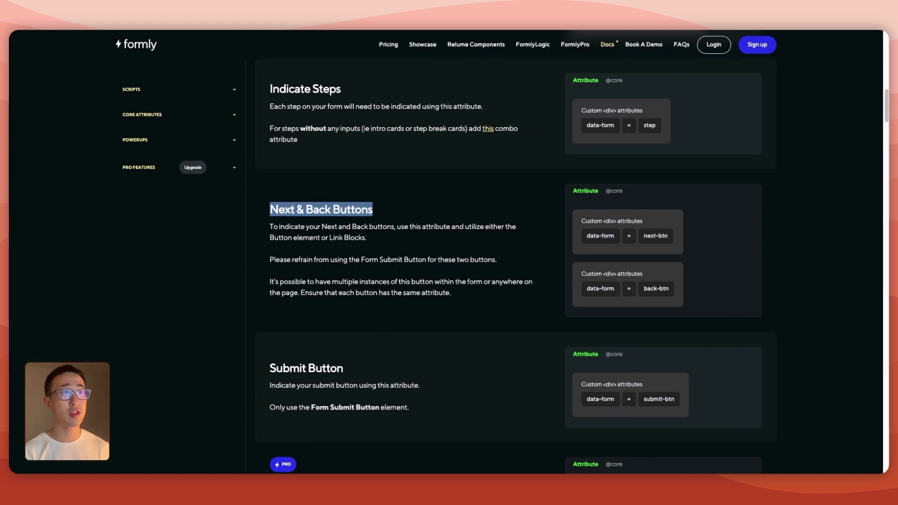
scroll(391, 177, down, 1)
scroll(390, 177, down, 4)
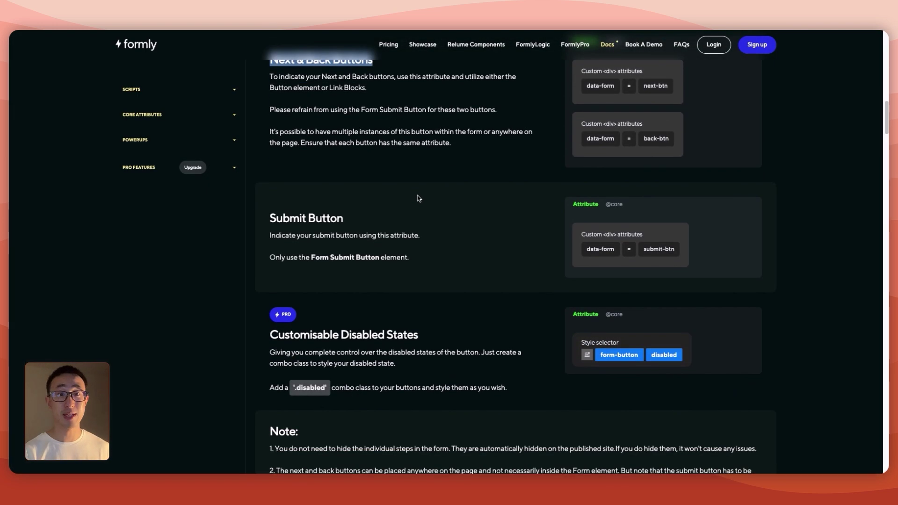
scroll(416, 196, down, 3)
scroll(419, 198, down, 7)
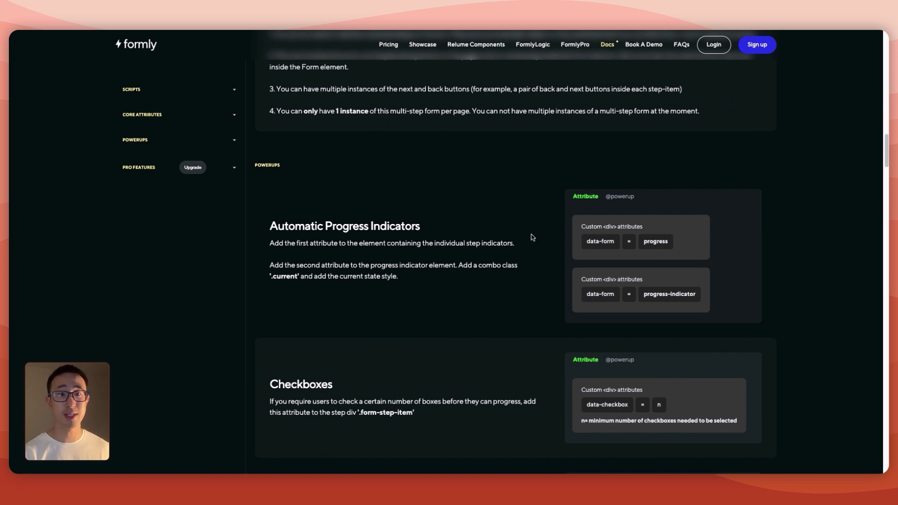
scroll(533, 237, down, 2)
scroll(532, 237, down, 2)
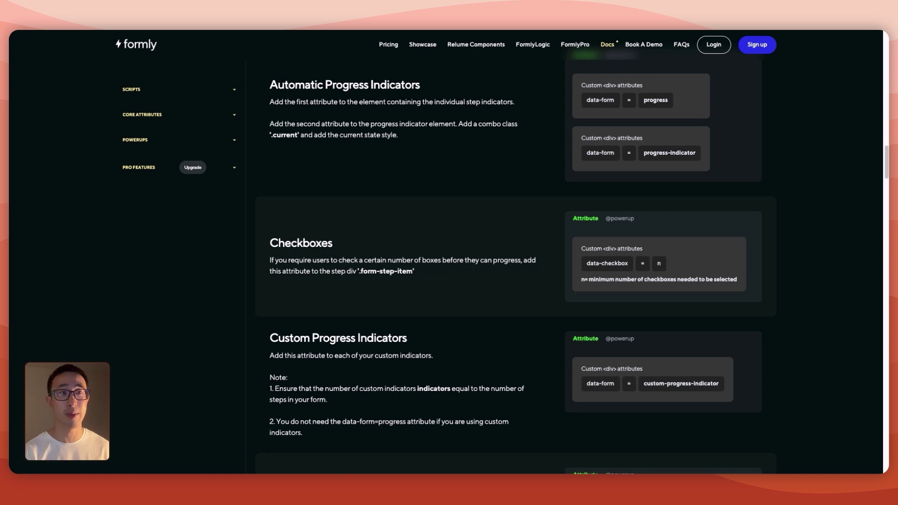
scroll(323, 124, up, 4)
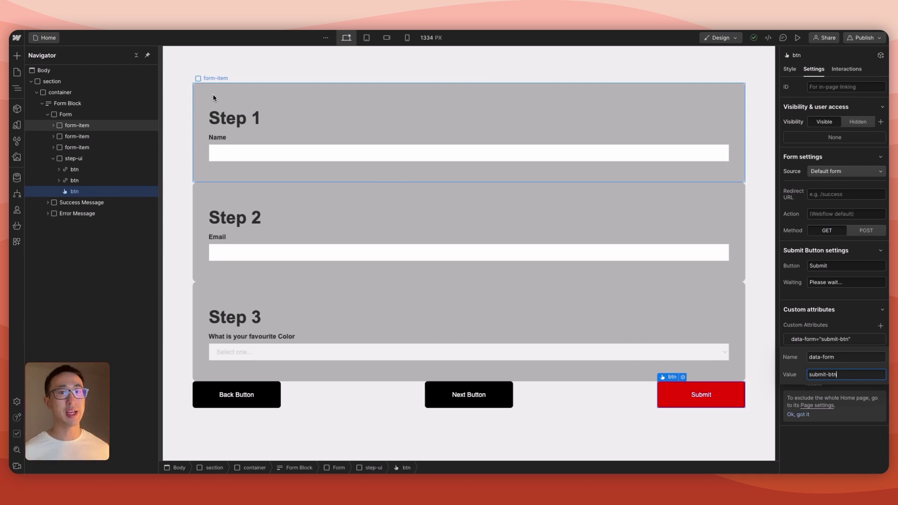
Step: Publish the site to the staging domain and open the live form at Step 1
click(299, 61)
click(864, 37)
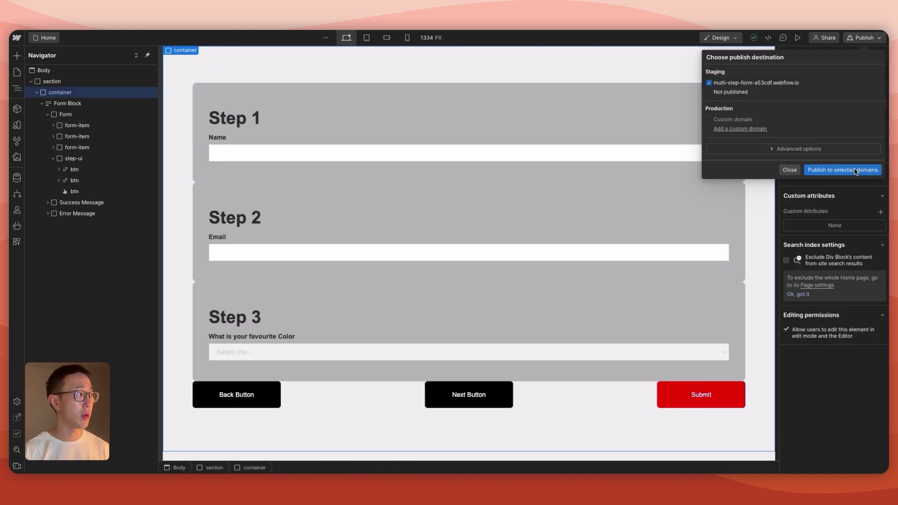
click(855, 171)
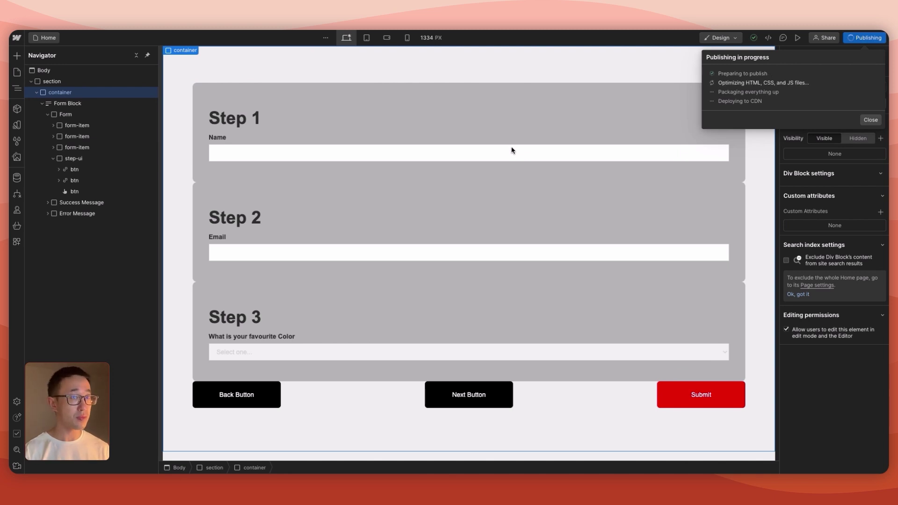
click(809, 85)
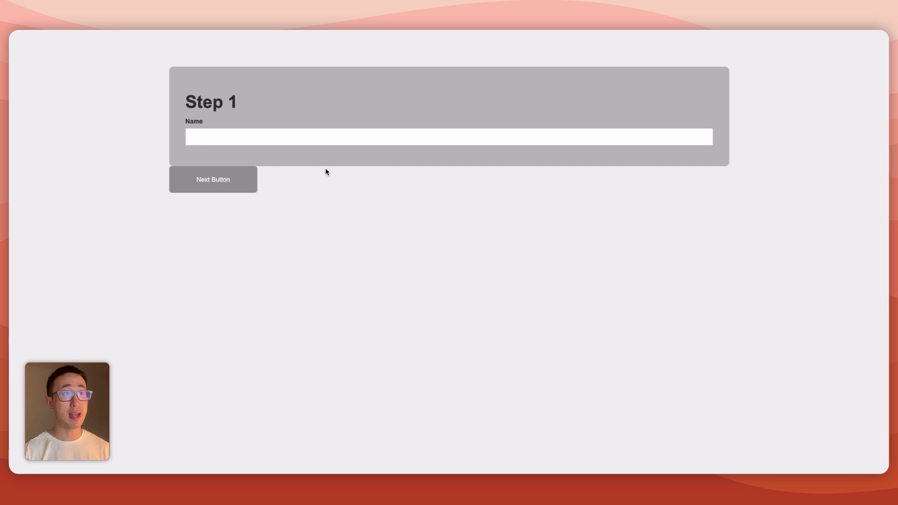
Step: Fill the live form's Name field with the user's full name and move to the Email step
double_click(222, 180)
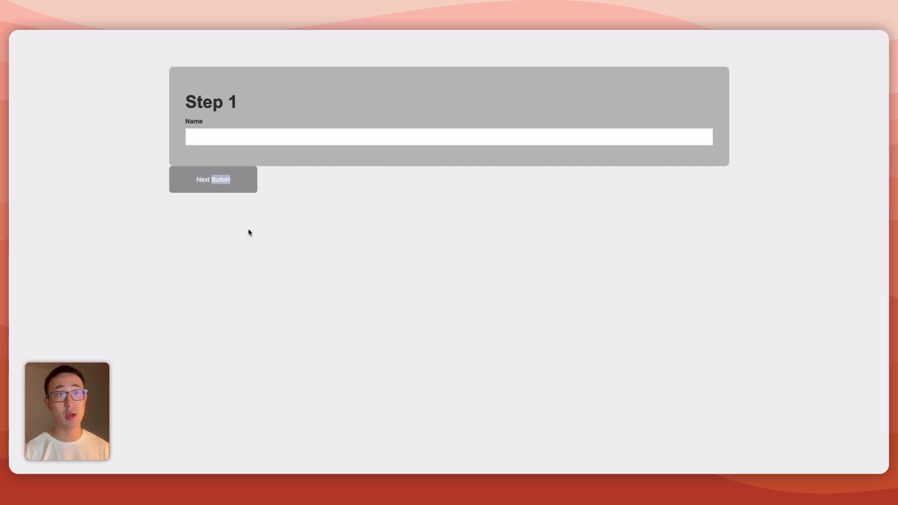
click(248, 135)
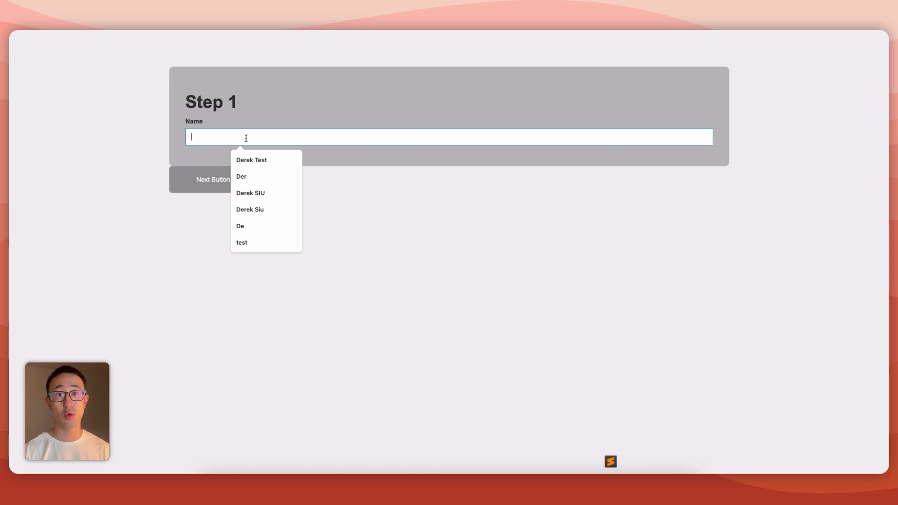
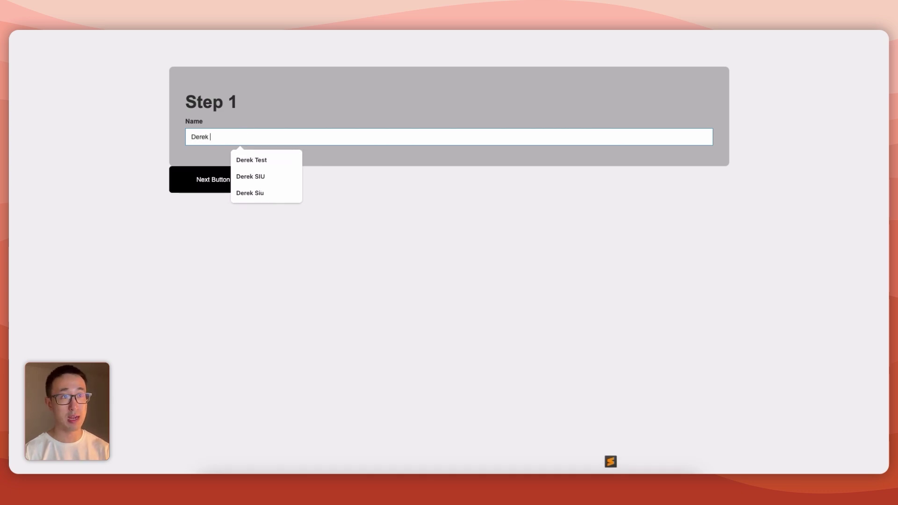
click(250, 176)
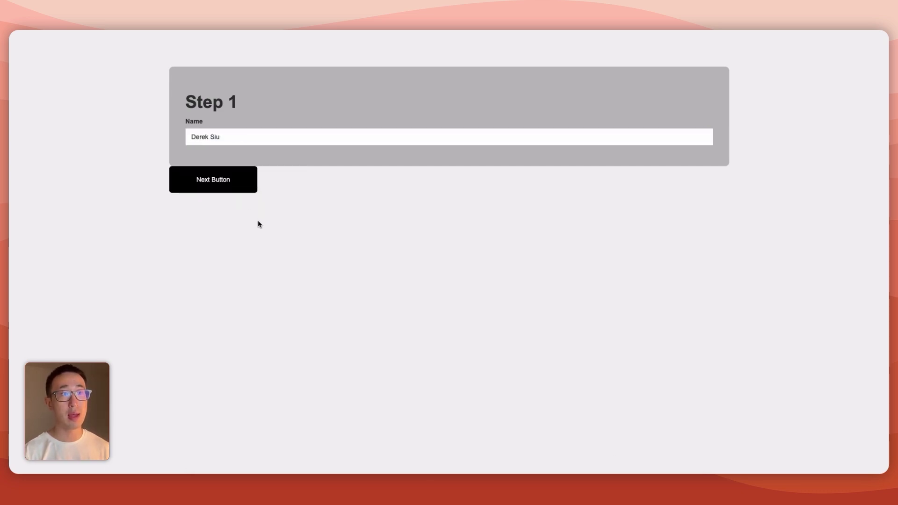
click(219, 186)
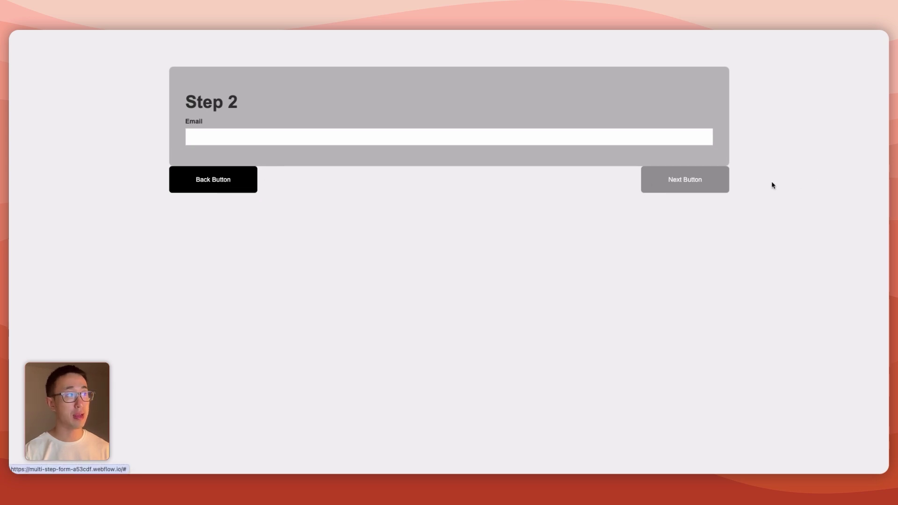
Step: Recheck the Name step, then autofill the Email field and advance to the colour step
click(228, 185)
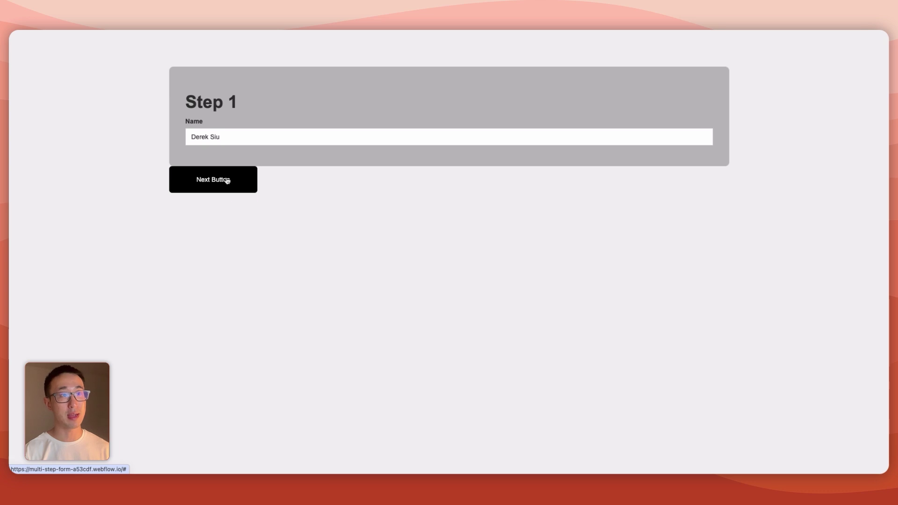
click(228, 179)
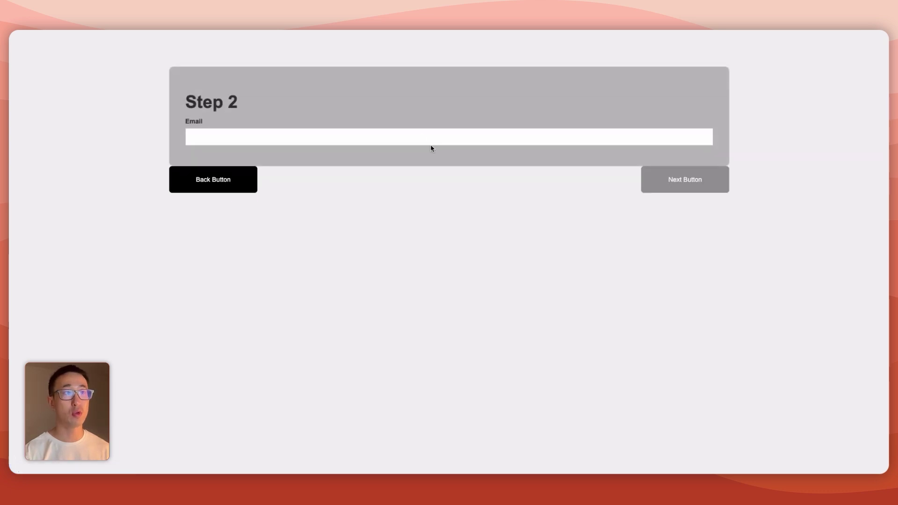
click(422, 139)
click(303, 159)
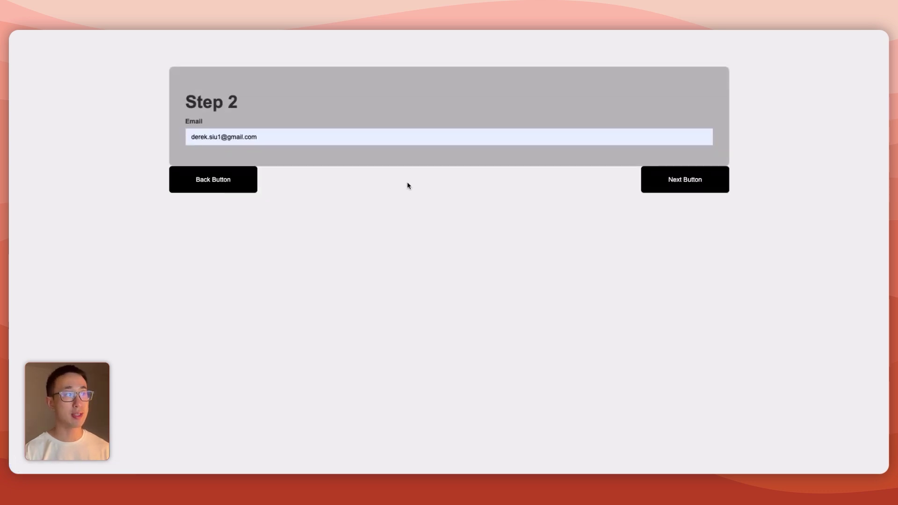
click(664, 180)
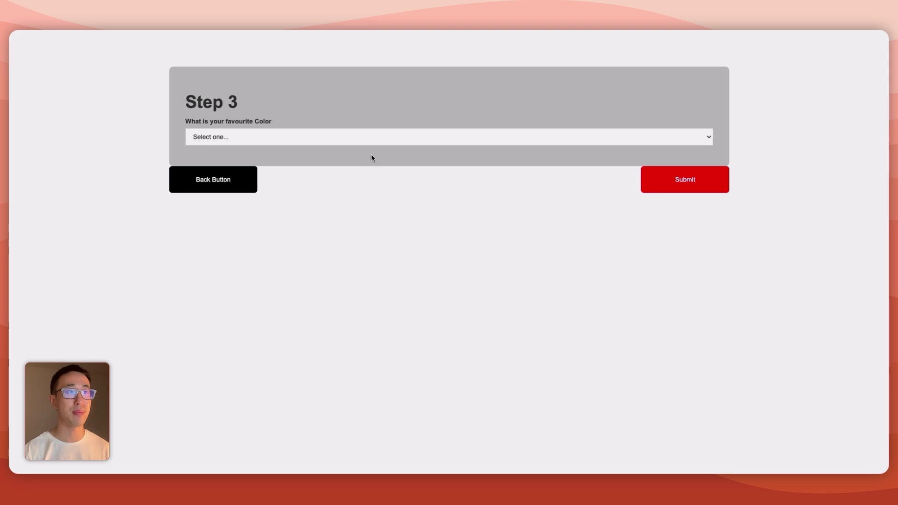
Step: Choose Green as the favourite colour, submit the form, and highlight the thank-you message
click(364, 143)
click(350, 158)
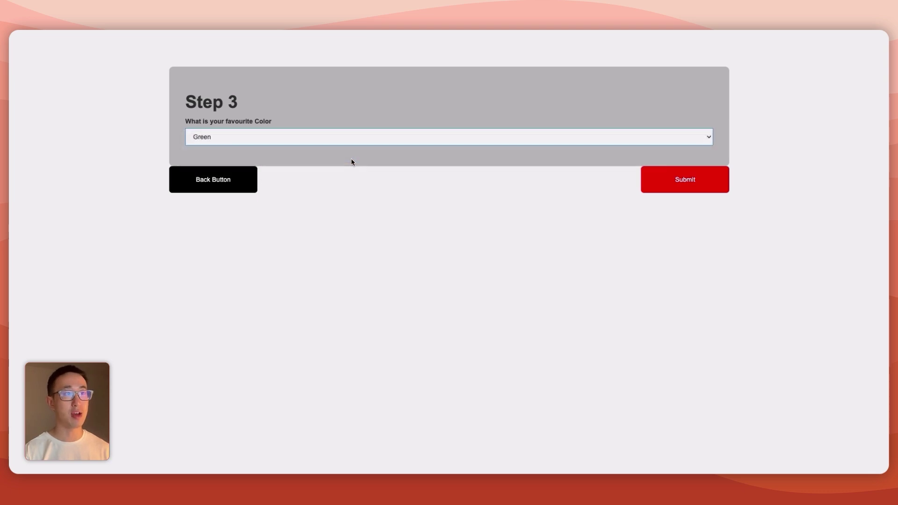
click(681, 177)
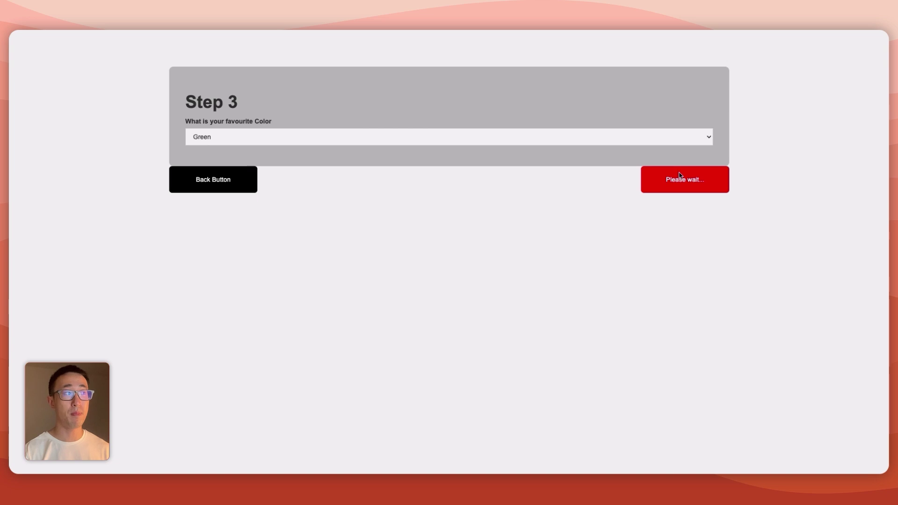
drag(364, 81, 557, 87)
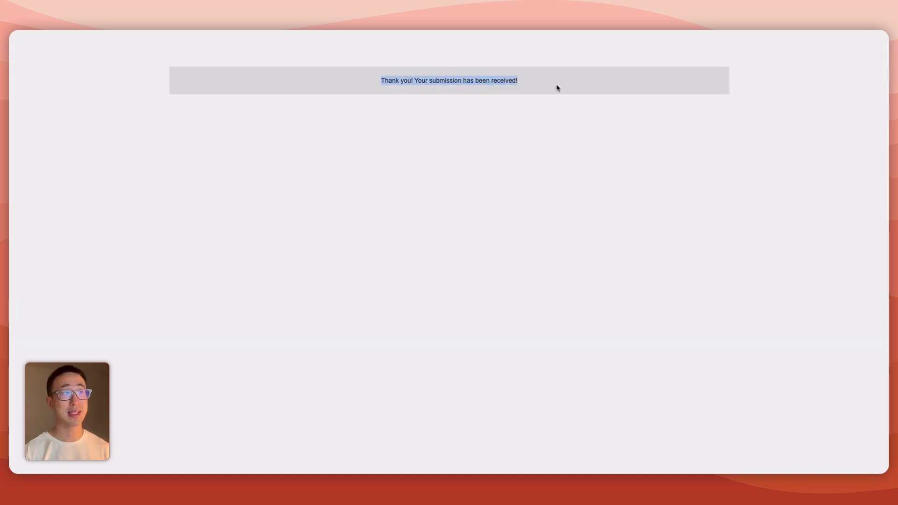